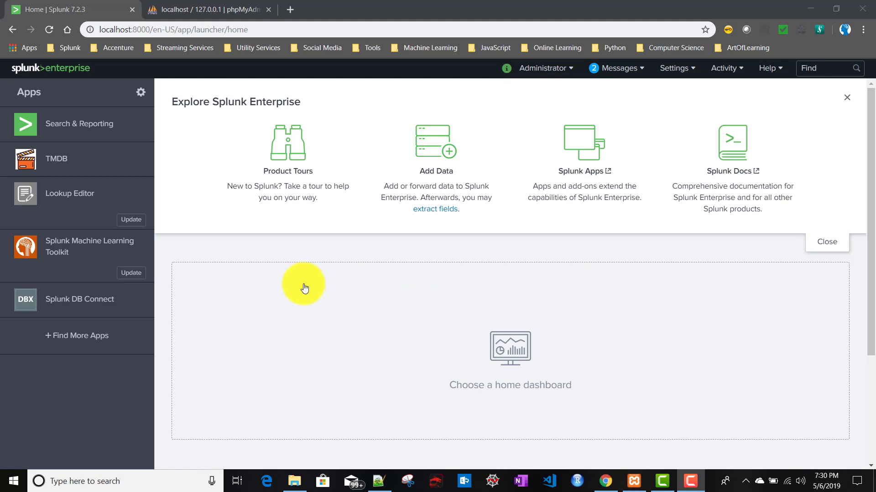
- Open the Splunk DB Connect app and show its database outputs
{"action": "left_click", "coordinate": [69, 306]}
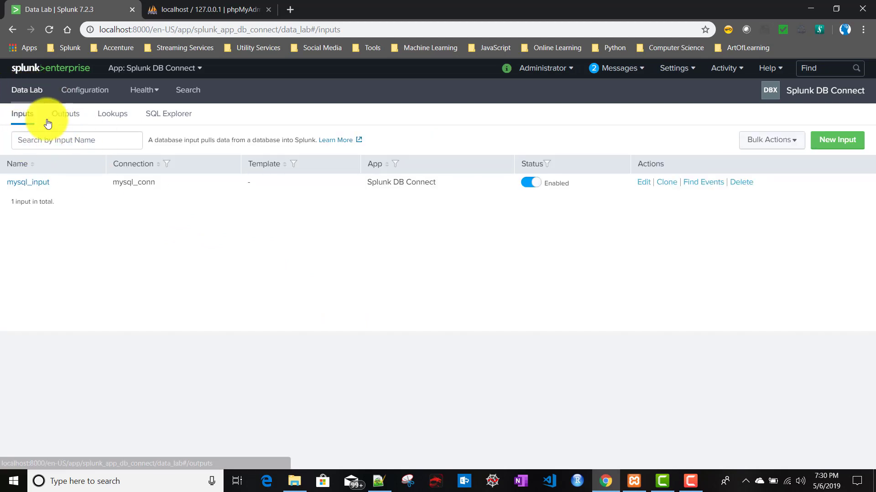
{"action": "left_click", "coordinate": [64, 118]}
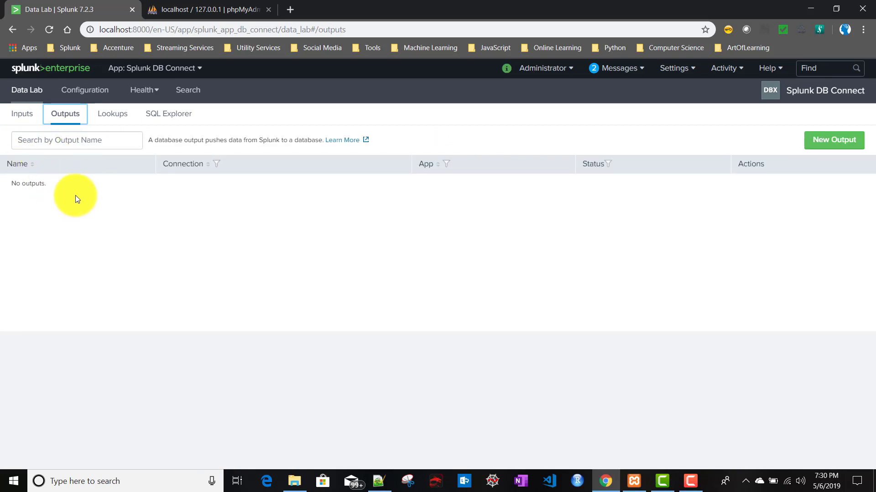
- Switch to phpMyAdmin and browse the rows of the city_dtl table in the splunk_db_connect_demo database
{"action": "left_click", "coordinate": [199, 14]}
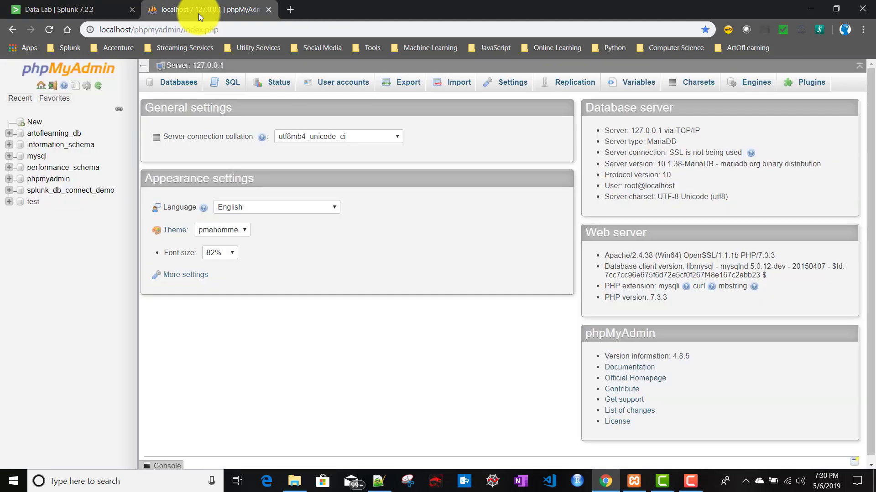
{"action": "left_click", "coordinate": [38, 191]}
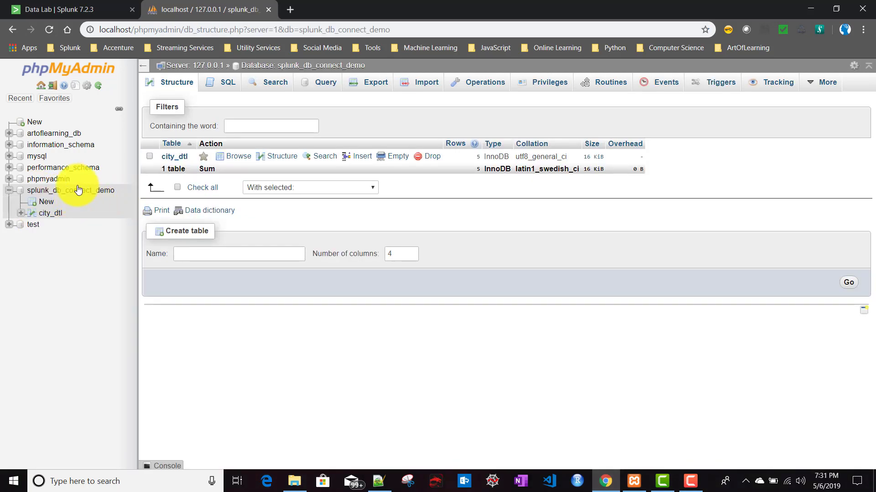
{"action": "left_click", "coordinate": [51, 216]}
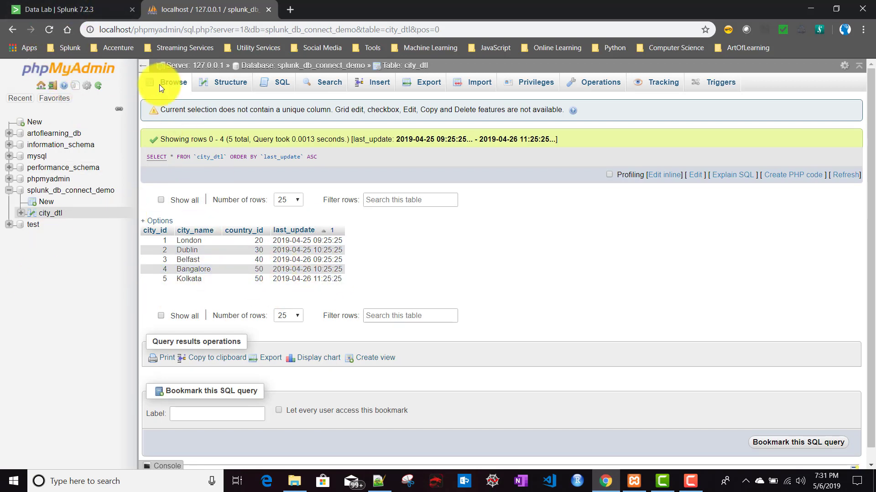
- Switch back to Splunk DB Connect and start a new database output, checking the city_dtl table in phpMyAdmin for reference
{"action": "left_click", "coordinate": [92, 8]}
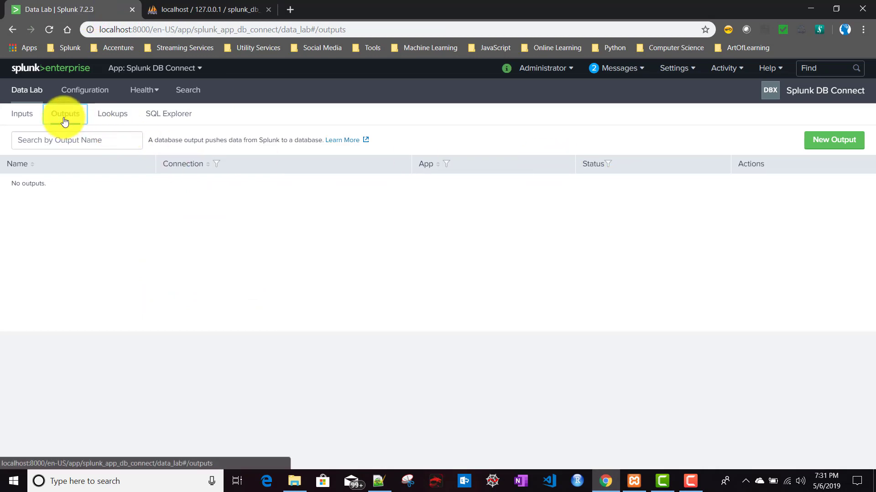
{"action": "left_click", "coordinate": [842, 138]}
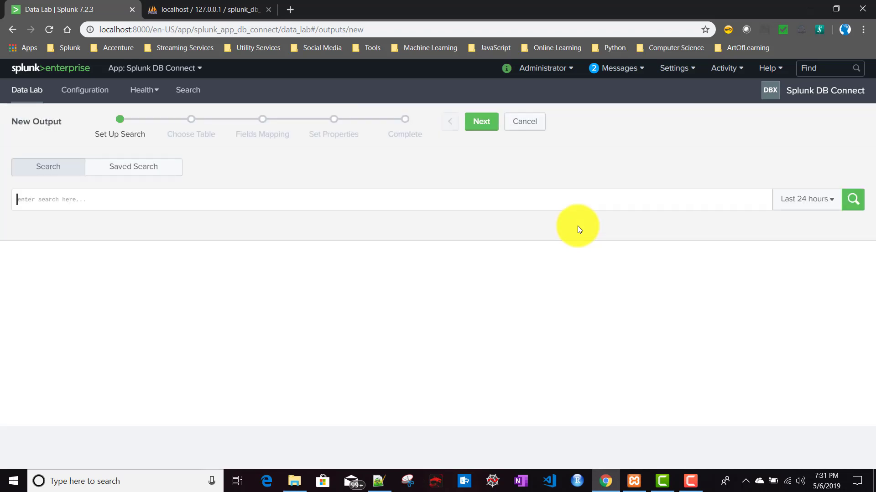
{"action": "left_click", "coordinate": [106, 198]}
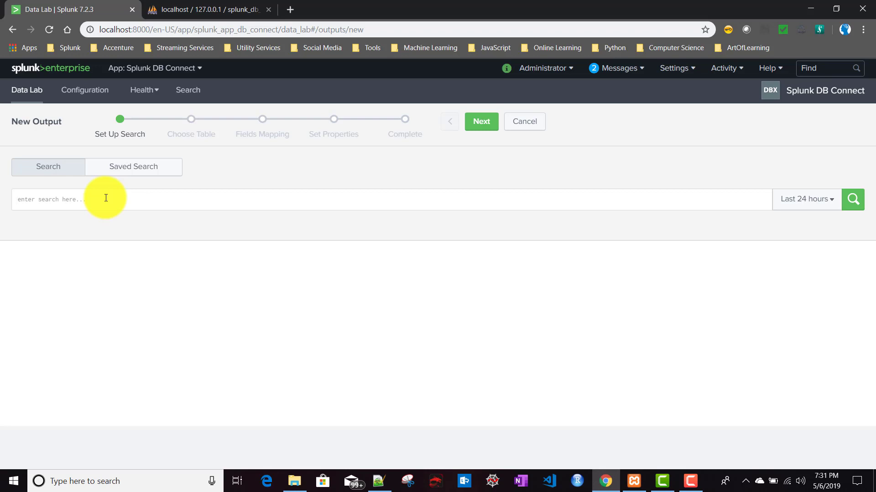
{"action": "left_click", "coordinate": [230, 6]}
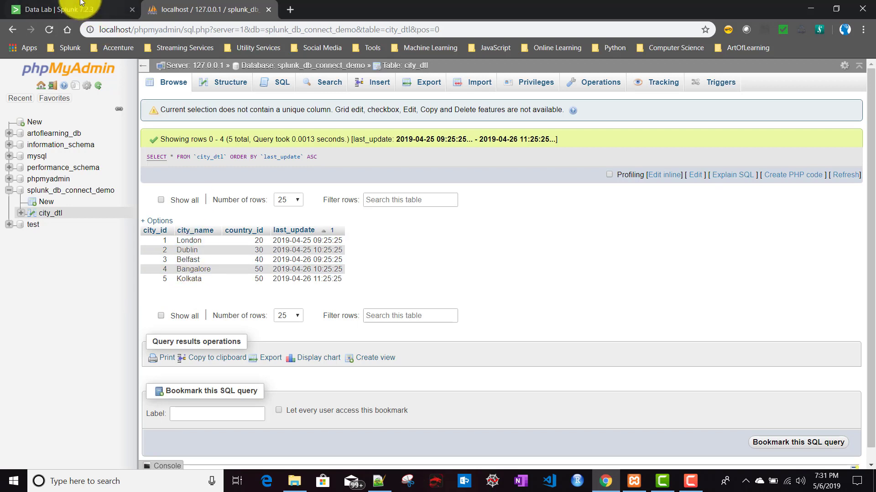
{"action": "left_click", "coordinate": [65, 9]}
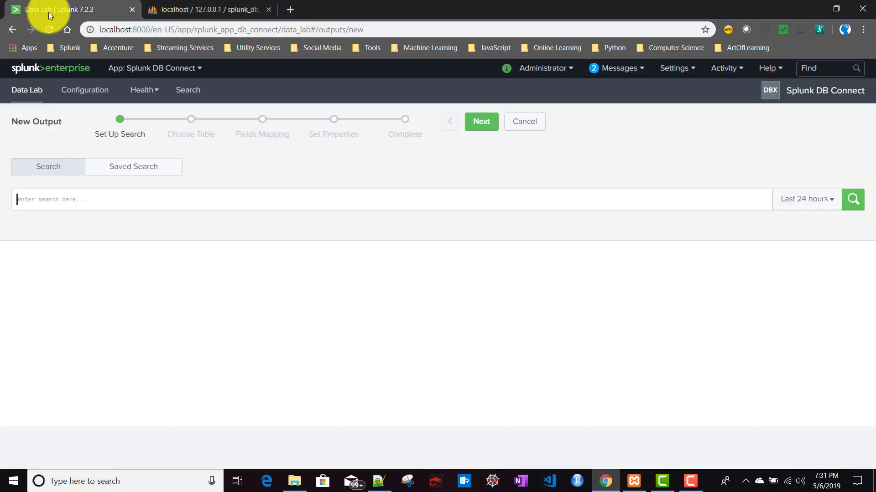
- Enter "| makeresults" as the new output's search and run it
{"action": "left_click", "coordinate": [38, 195]}
{"action": "type", "text": "| "}
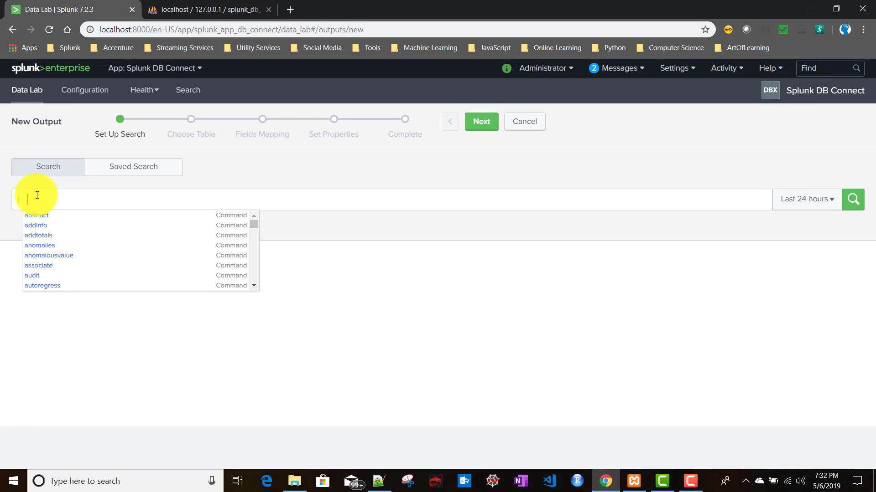
{"action": "type", "text": "makere"}
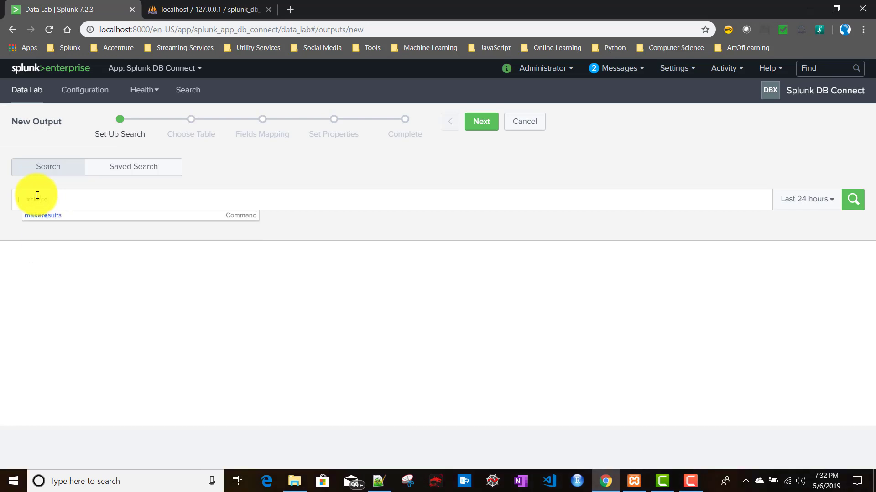
{"action": "key", "text": "Down"}
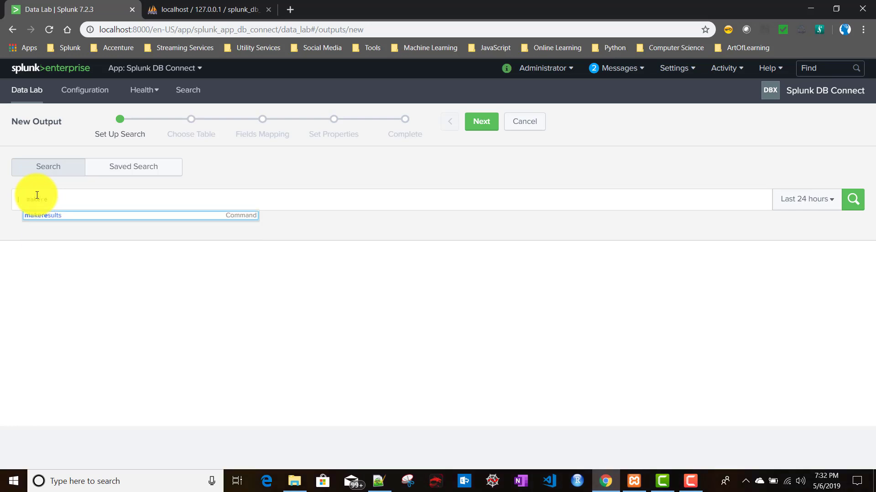
{"action": "key", "text": "Return"}
{"action": "type", "text": "|"}
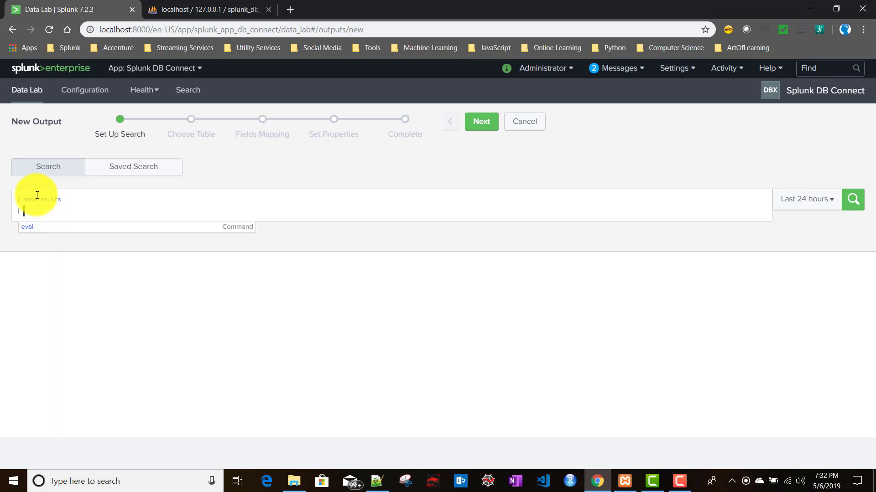
{"action": "key", "text": "BackSpace"}
{"action": "key", "text": "BackSpace"}
{"action": "key", "text": "BackSpace"}
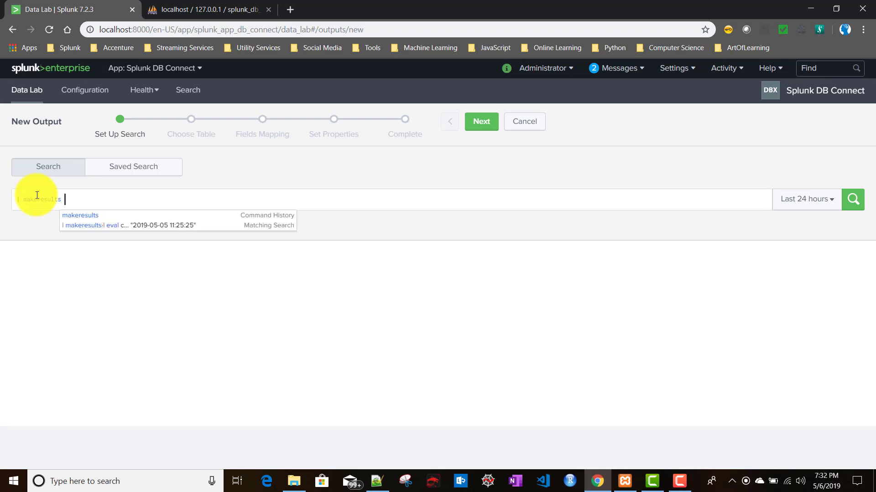
{"action": "key", "text": "Return"}
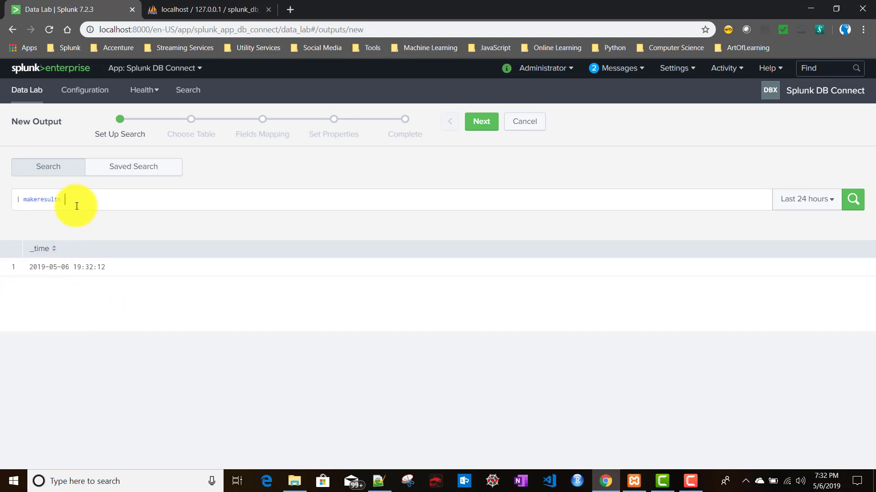
- Add a second line to the search with an eval command that sets cityId=6
{"action": "type", "text": "| "}
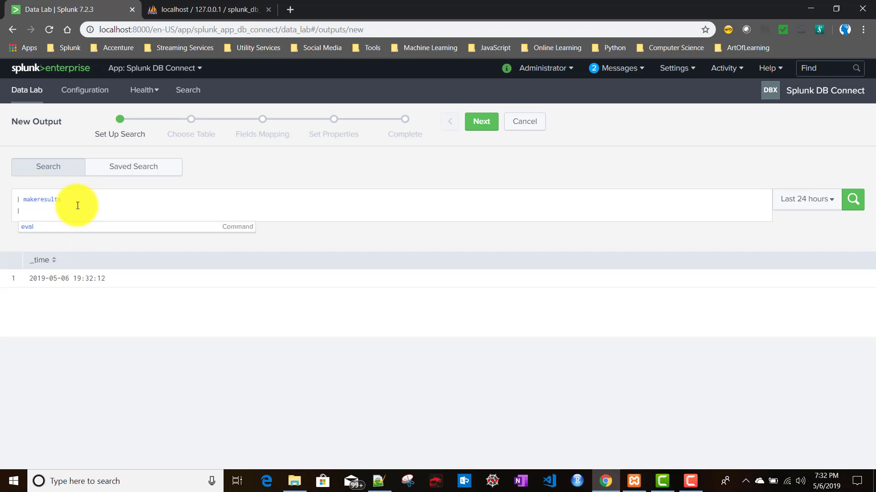
{"action": "type", "text": "eval "}
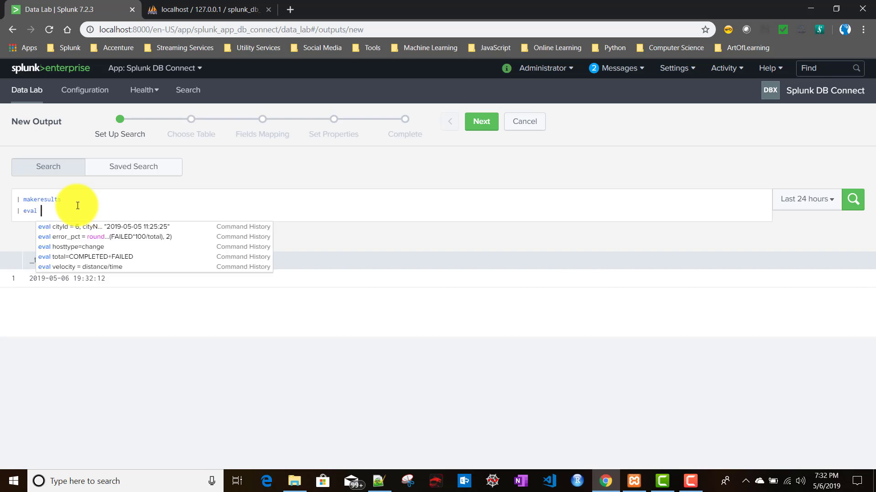
{"action": "type", "text": "city"}
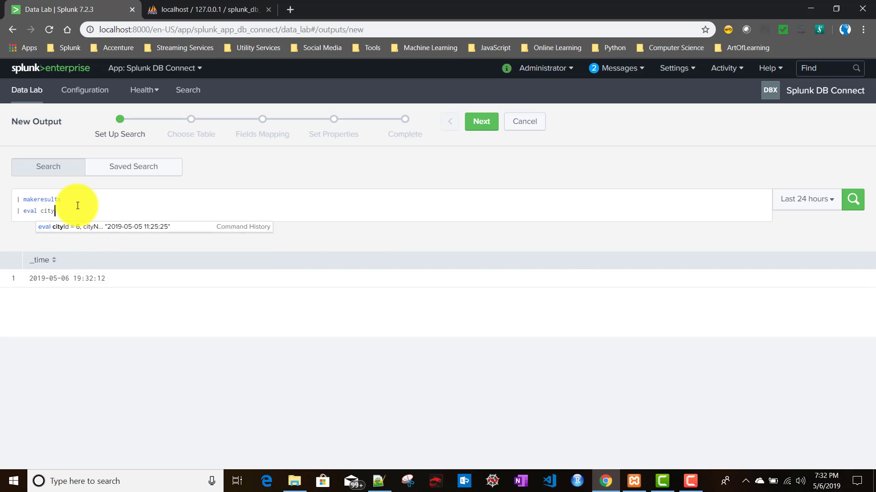
{"action": "type", "text": "Id=6"}
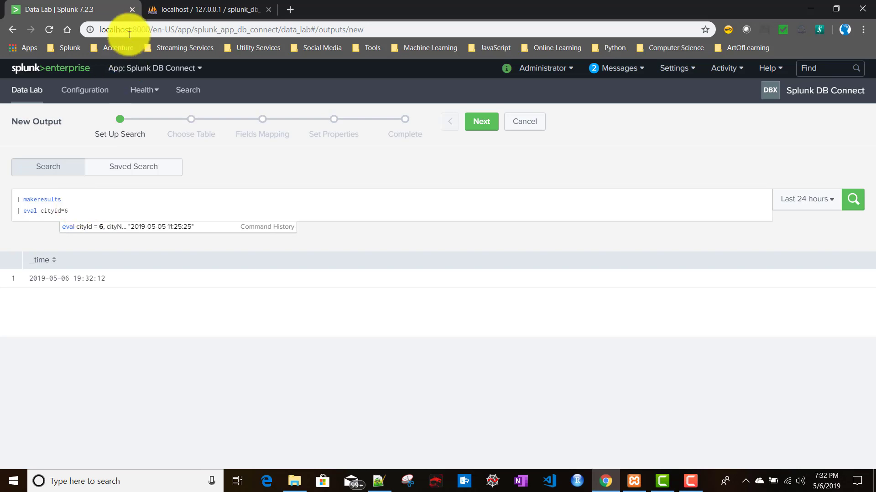
- Check the city_dtl columns in phpMyAdmin and add cityName="test" to the eval command in Splunk
{"action": "left_click", "coordinate": [201, 11]}
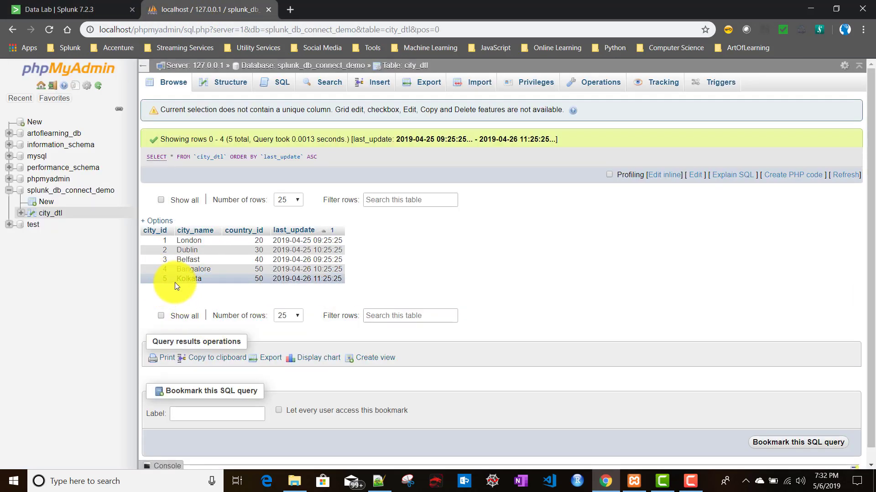
{"action": "left_click", "coordinate": [77, 6]}
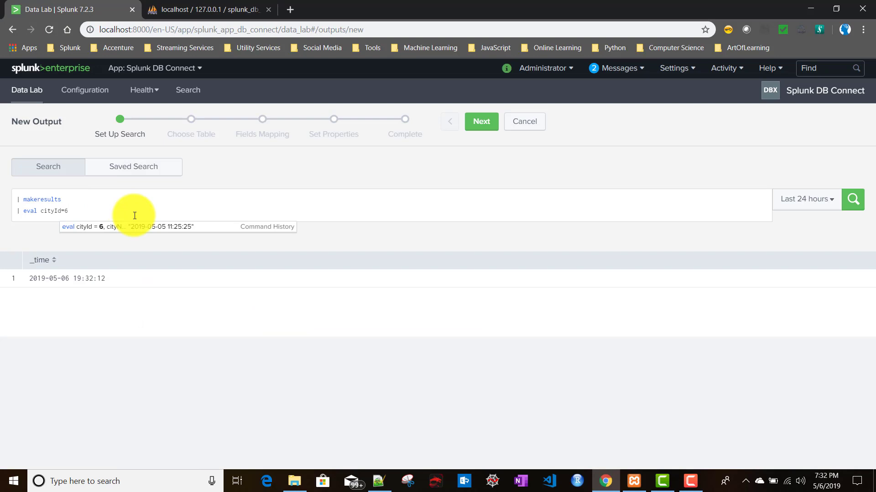
{"action": "type", "text": ", "}
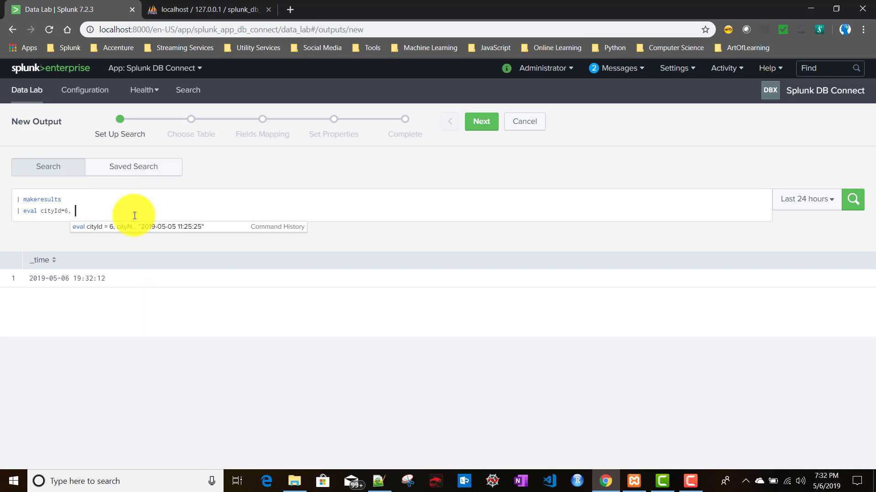
{"action": "type", "text": "cityName="}
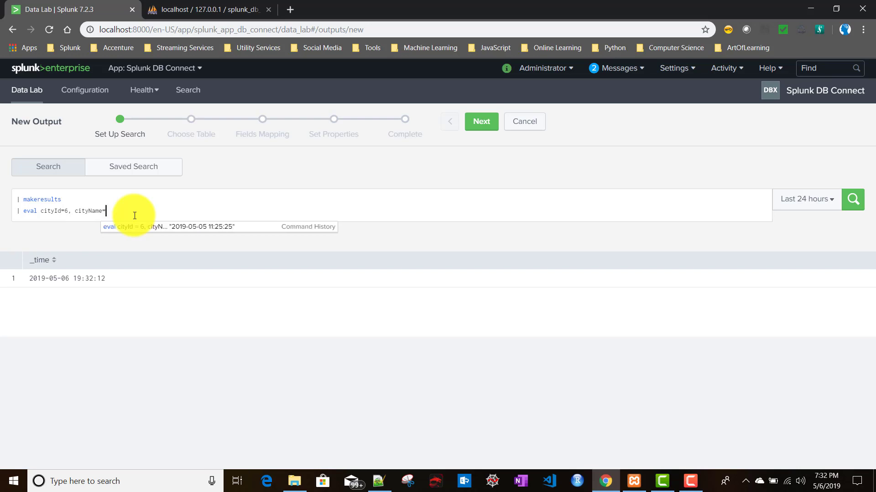
{"action": "type", "text": "\"\""}
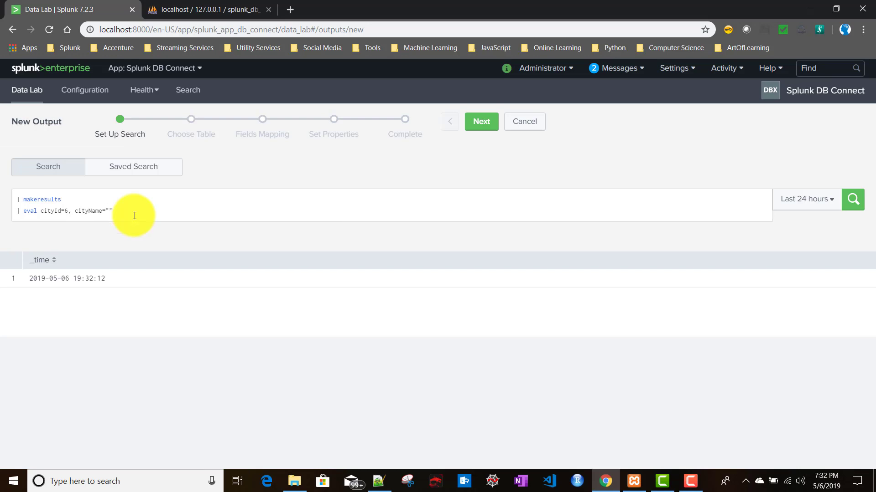
{"action": "type", "text": "test"}
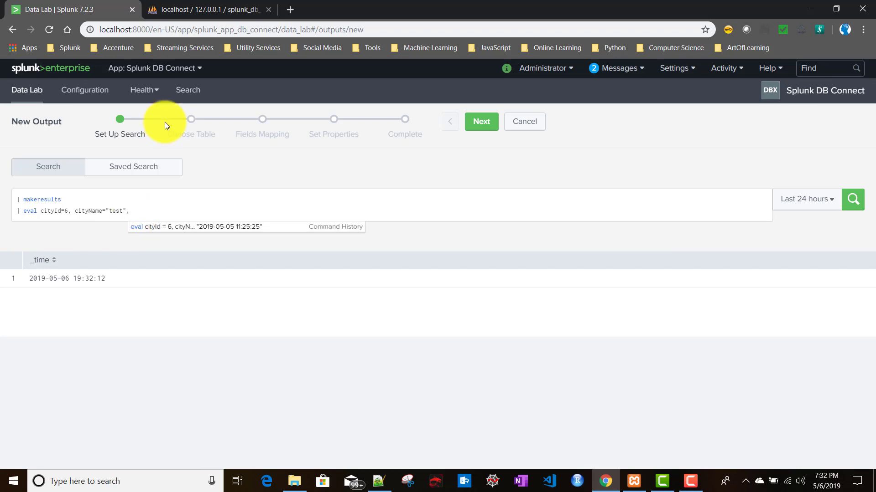
- Look up the country column of city_dtl in phpMyAdmin and add country_id=60 to the Splunk eval command
{"action": "left_click", "coordinate": [200, 11]}
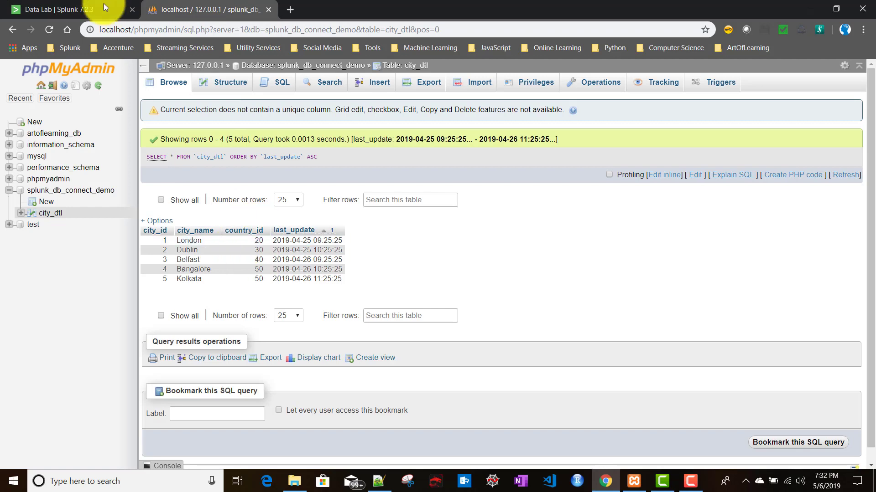
{"action": "left_click", "coordinate": [67, 8]}
{"action": "type", "text": "cou"}
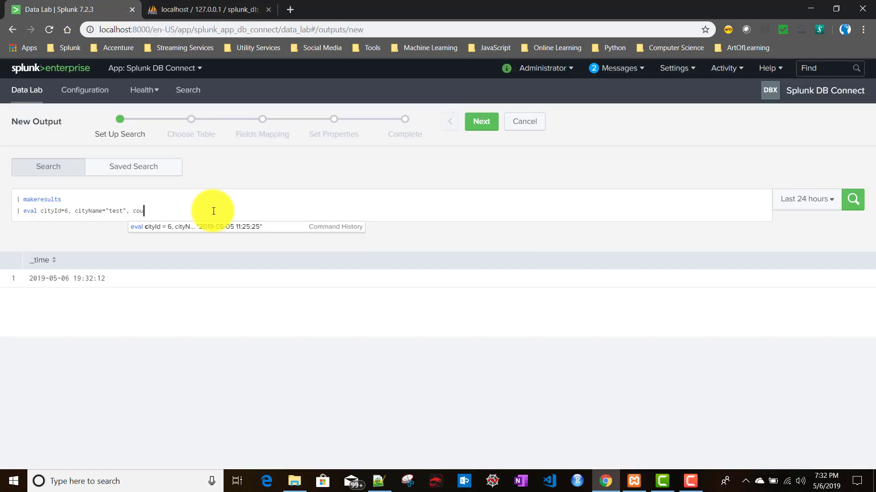
{"action": "type", "text": "ntry_id="}
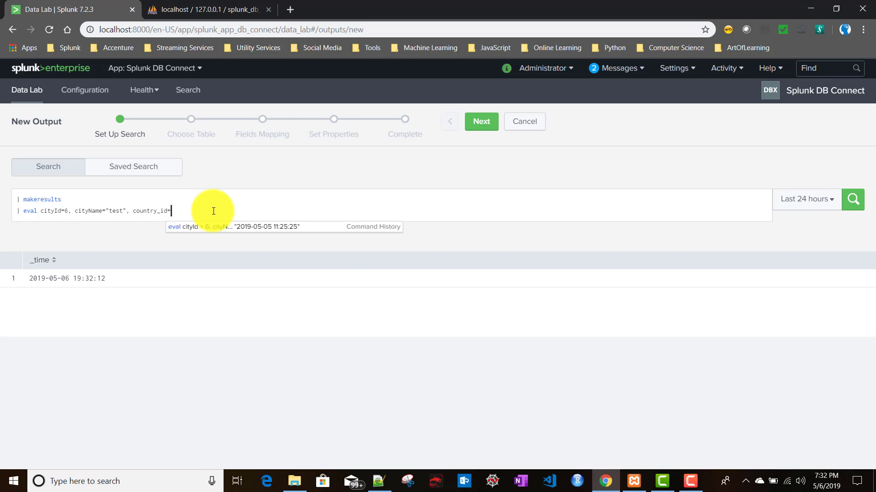
{"action": "type", "text": "60"}
- Check the last_update column of city_dtl in phpMyAdmin and add last_updated_date = "" to the eval command in Splunk
{"action": "left_click", "coordinate": [222, 15]}
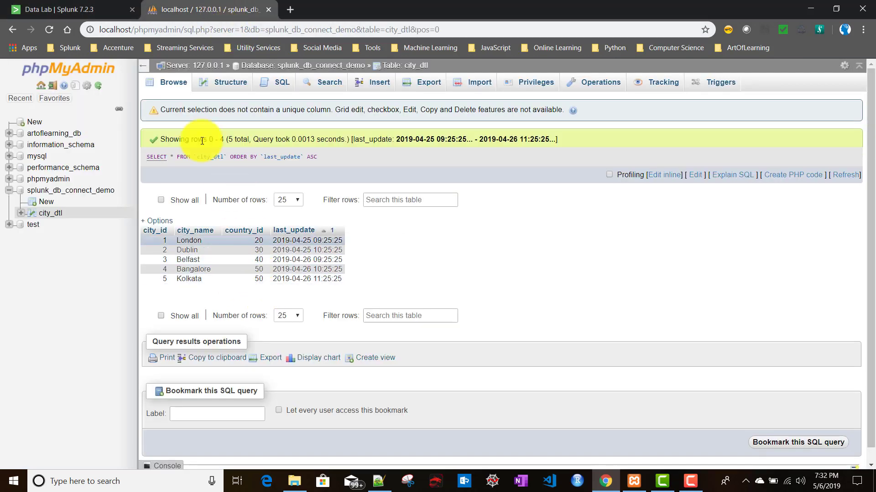
{"action": "left_click", "coordinate": [89, 17]}
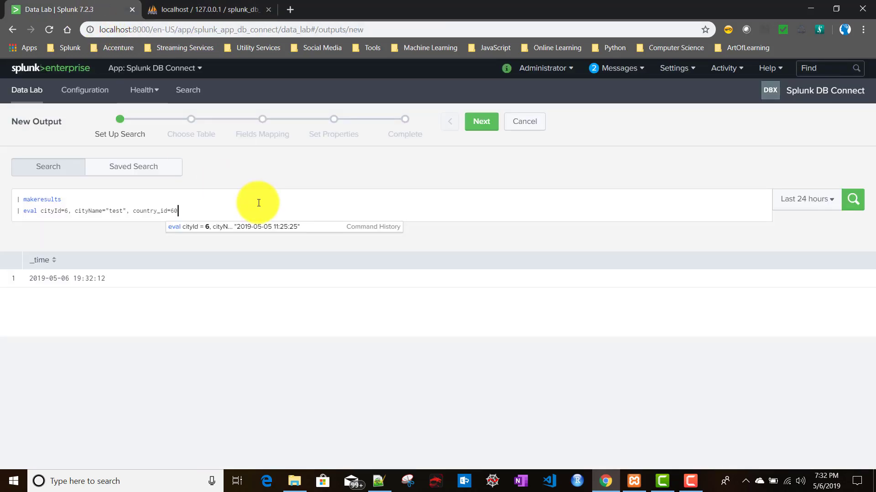
{"action": "type", "text": ",last_"}
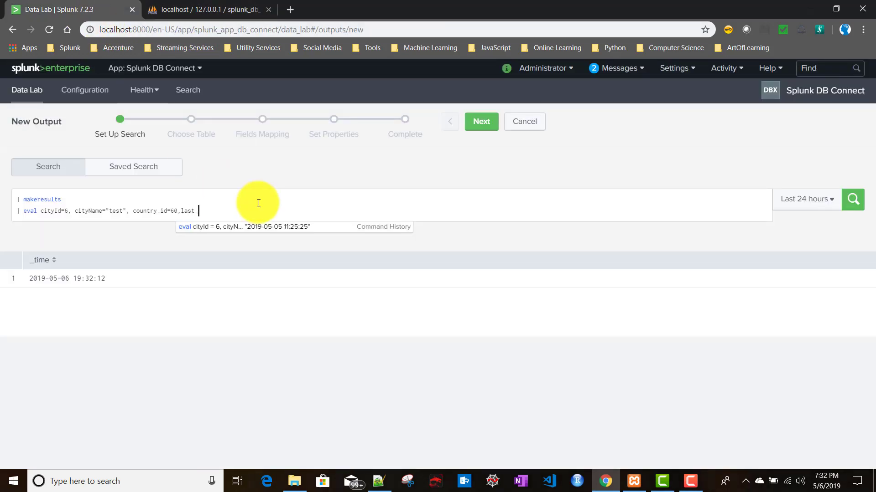
{"action": "type", "text": "updated_"}
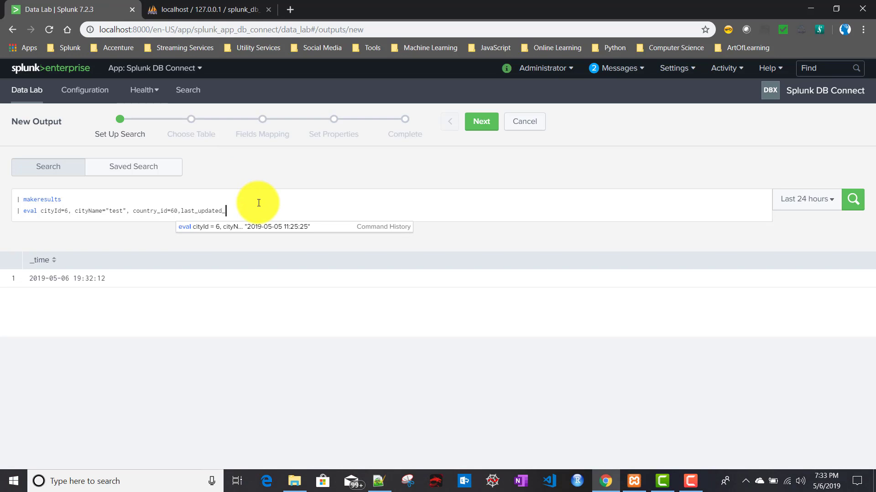
{"action": "type", "text": "date = "}
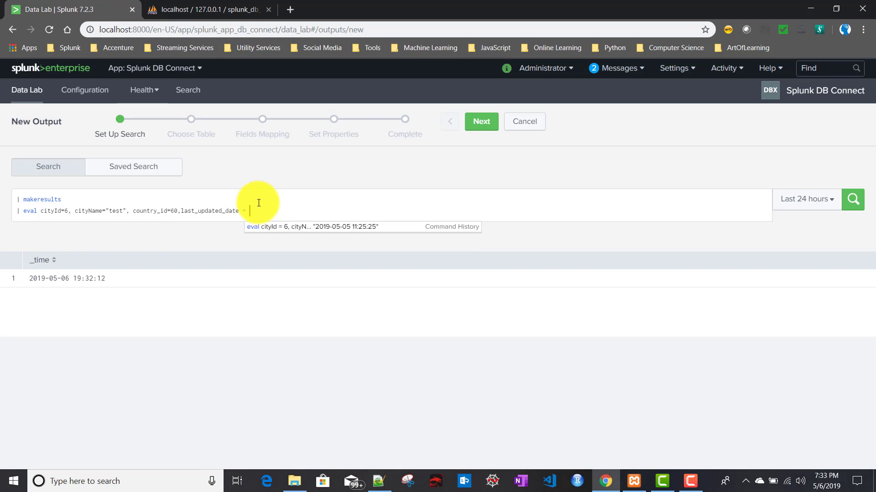
{"action": "type", "text": "\""}
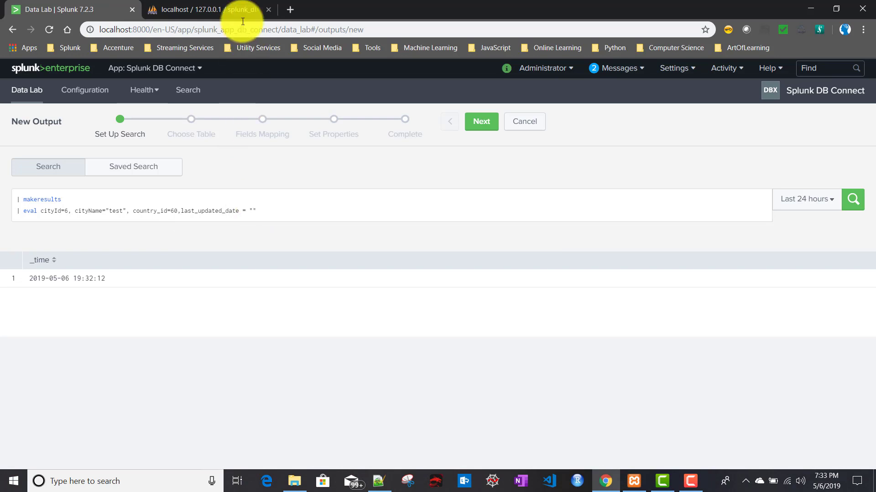
- Copy the Kolkata row's last_update timestamp from phpMyAdmin and paste it between the last_updated_date quotes in the Splunk search
{"action": "left_click", "coordinate": [233, 5]}
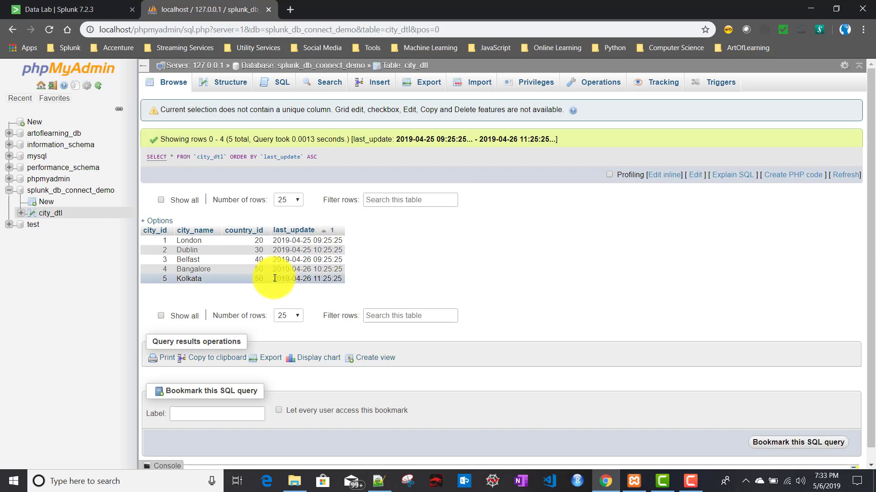
{"action": "left_click_drag", "start_coordinate": [273, 280], "coordinate": [340, 279]}
{"action": "key", "text": "ctrl+c"}
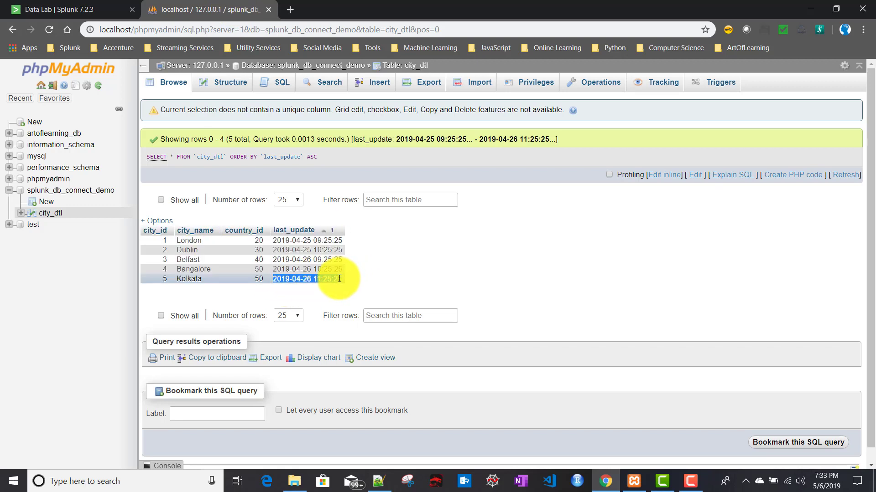
{"action": "left_click", "coordinate": [97, 7]}
{"action": "left_click", "coordinate": [254, 210]}
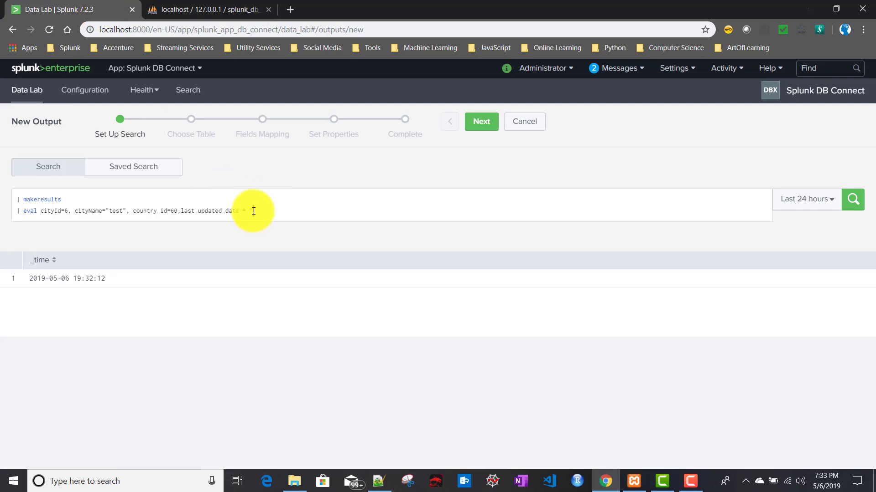
{"action": "key", "text": "ctrl+v"}
{"action": "key", "text": "BackSpace"}
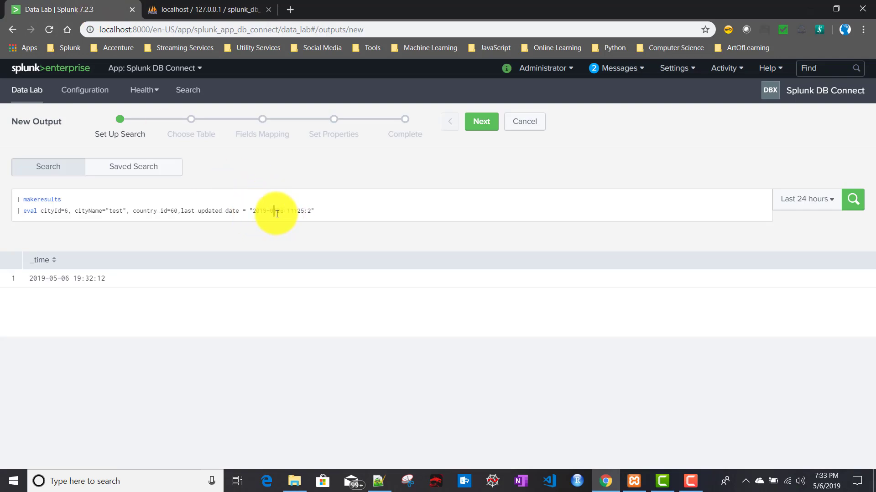
{"action": "type", "text": "5"}
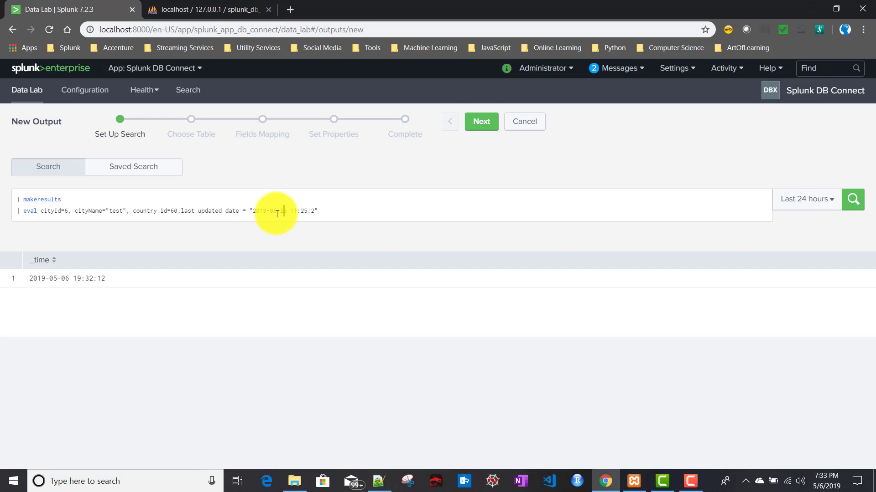
{"action": "key", "text": "BackSpace"}
{"action": "key", "text": "BackSpace"}
{"action": "type", "text": "05"}
{"action": "key", "text": "Right"}
{"action": "key", "text": "Right"}
{"action": "key", "text": "Right"}
{"action": "type", "text": "0"}
- Run the search and compare its result fields with the city_dtl columns in phpMyAdmin
{"action": "left_click", "coordinate": [855, 199]}
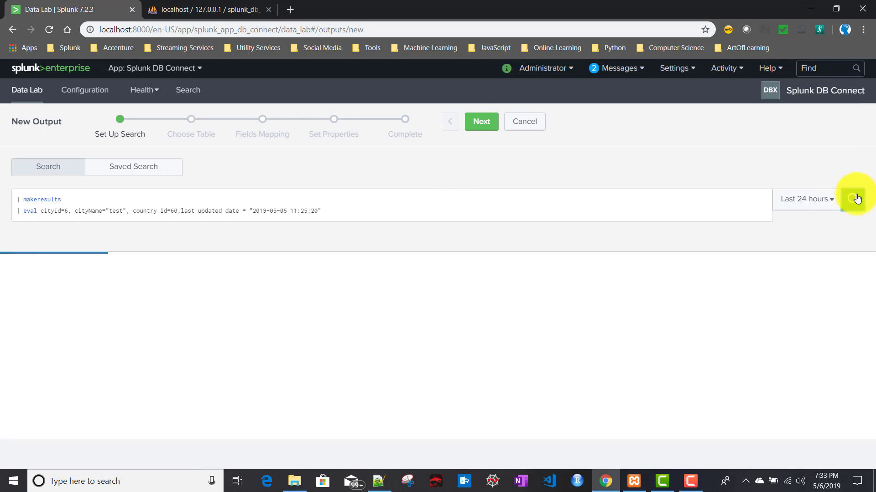
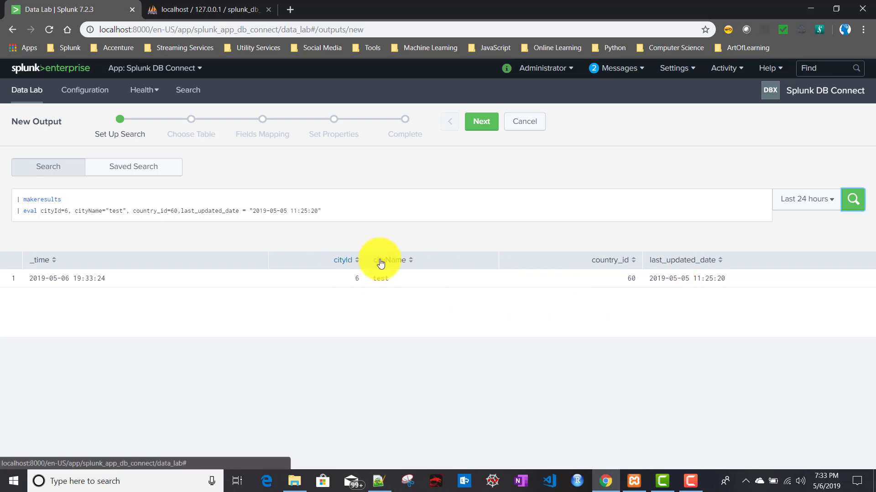
{"action": "left_click", "coordinate": [223, 12]}
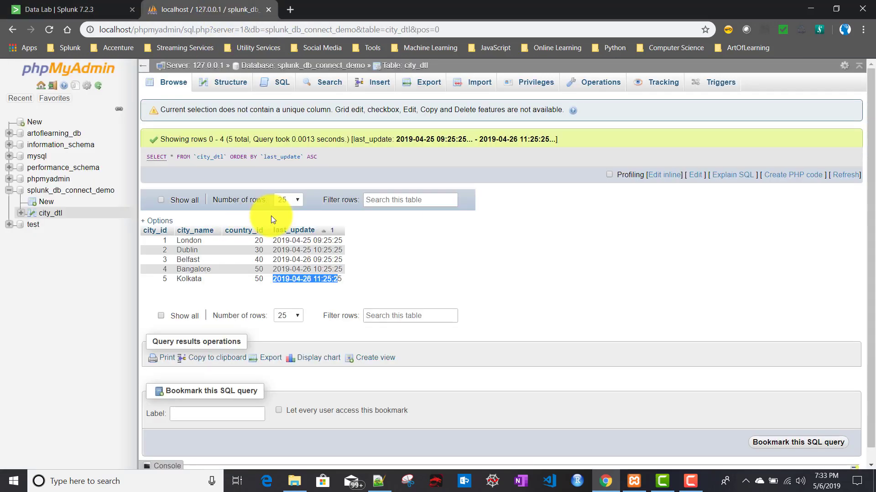
{"action": "left_click", "coordinate": [85, 8]}
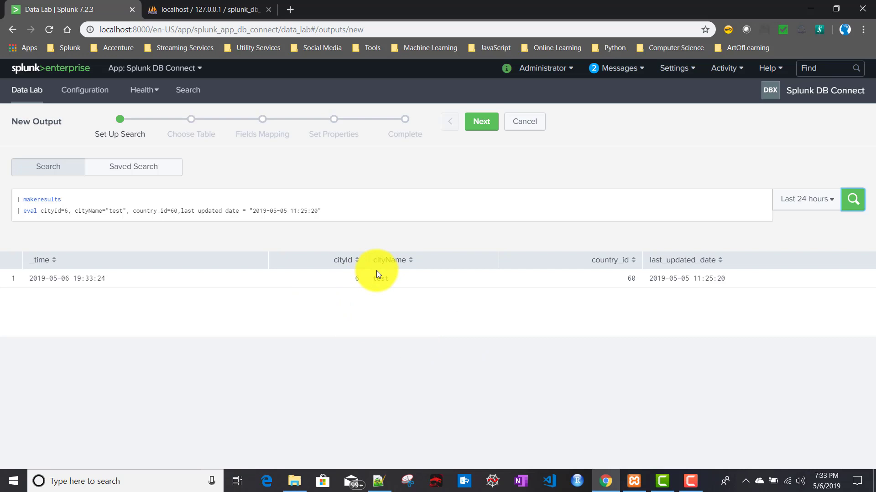
- Choose the city_dtl table as the output target, using the mysql_conn connection and the splunk_db_connect_demo catalog
{"action": "left_click", "coordinate": [477, 123]}
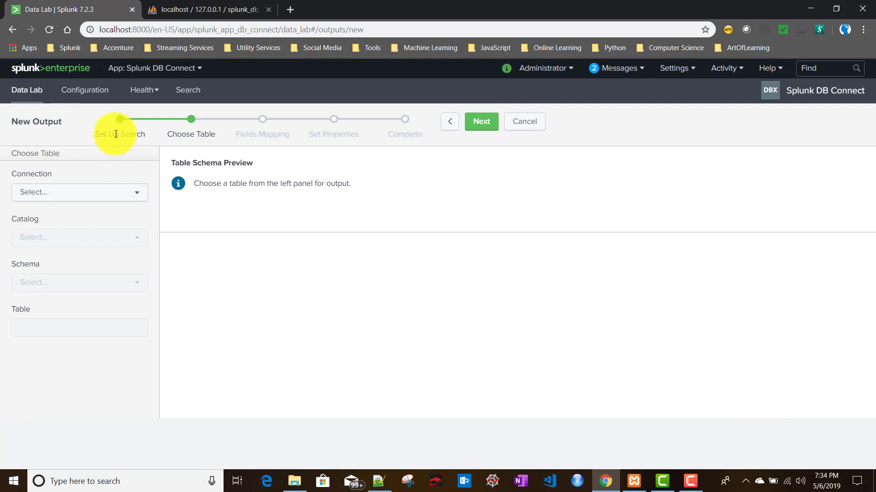
{"action": "left_click", "coordinate": [59, 196]}
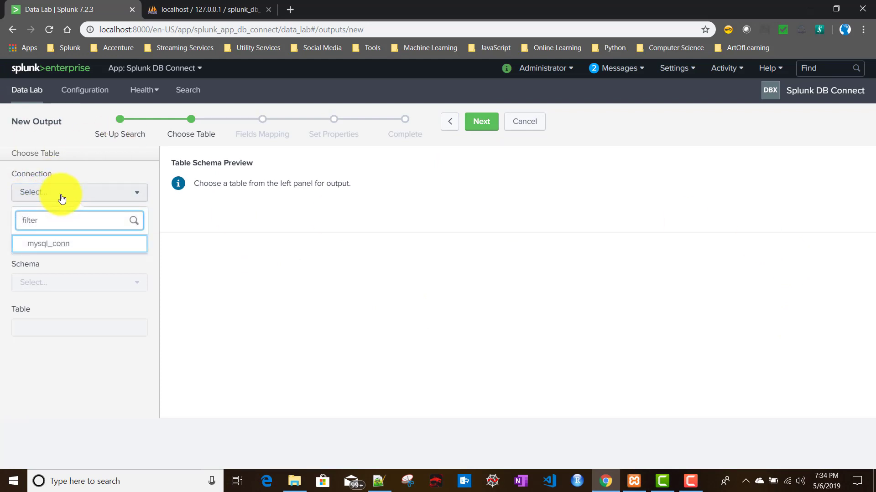
{"action": "left_click", "coordinate": [48, 244]}
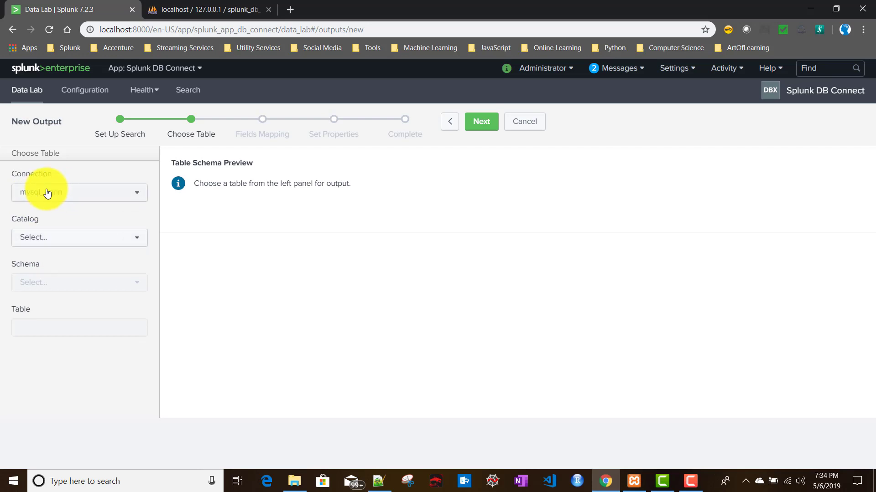
{"action": "left_click", "coordinate": [44, 238]}
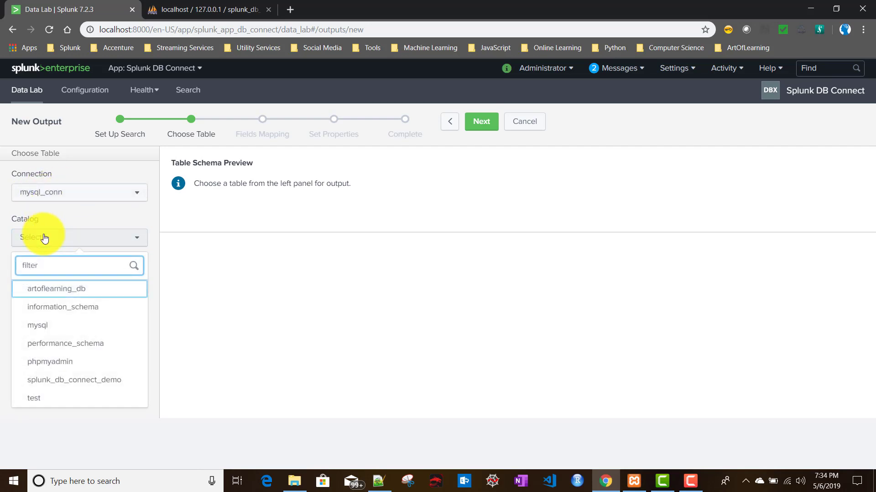
{"action": "left_click", "coordinate": [74, 380]}
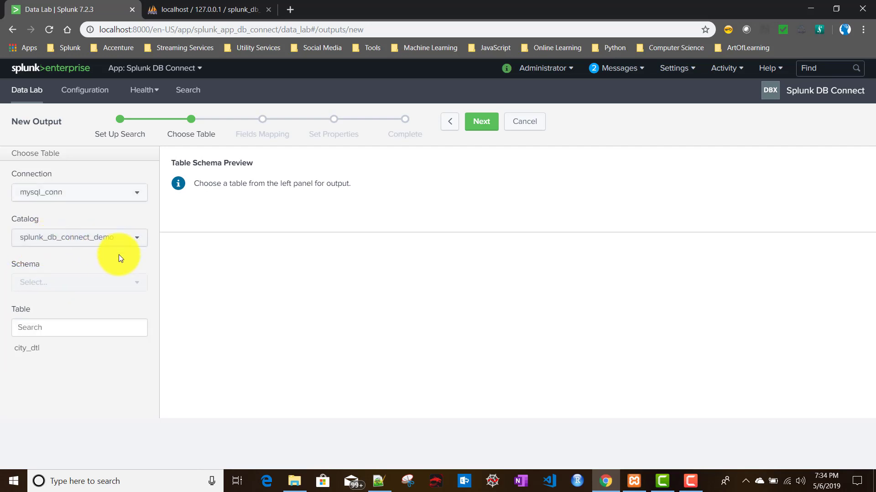
{"action": "left_click", "coordinate": [30, 354]}
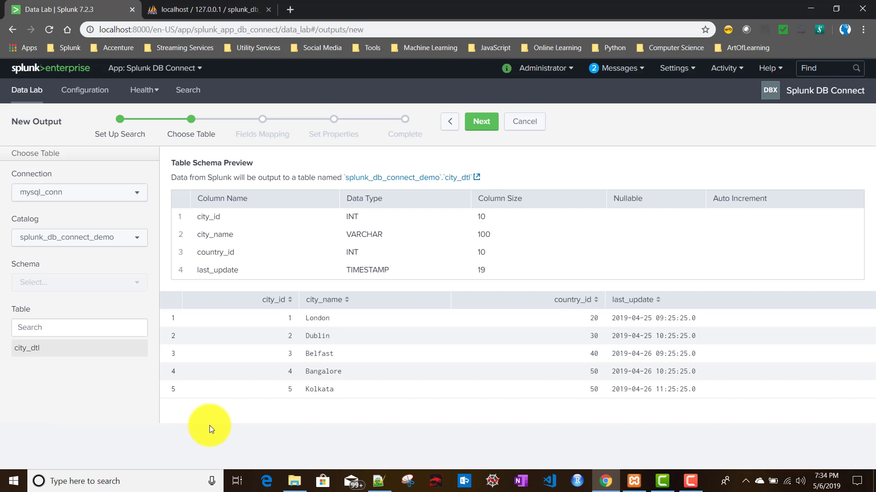
- Proceed to the fields mapping and map the cityId search field to the city_id table column
{"action": "left_click", "coordinate": [485, 125]}
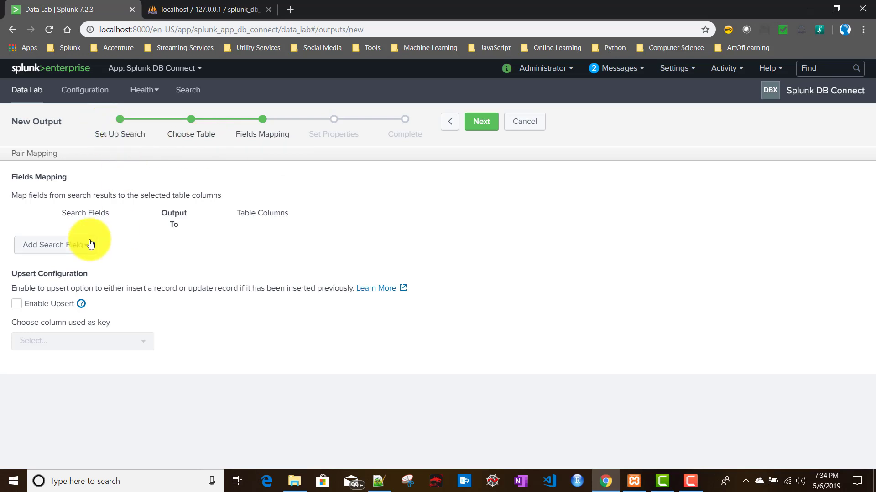
{"action": "left_click", "coordinate": [69, 249]}
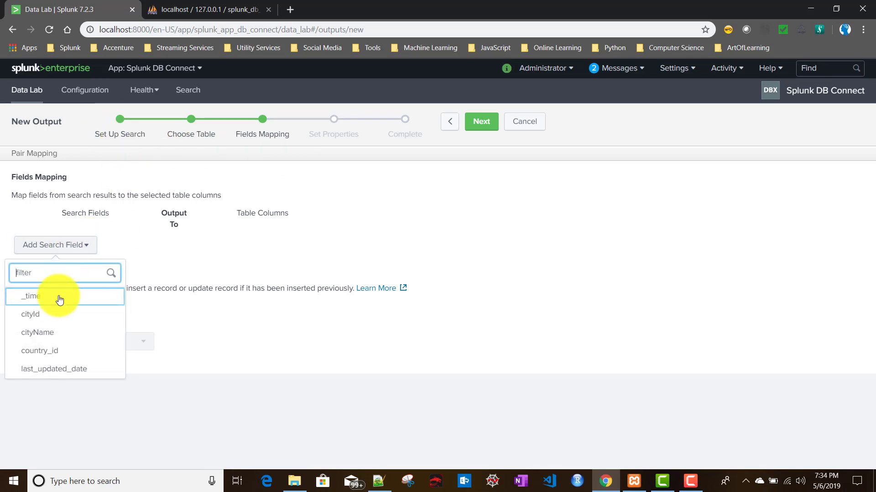
{"action": "left_click", "coordinate": [50, 316]}
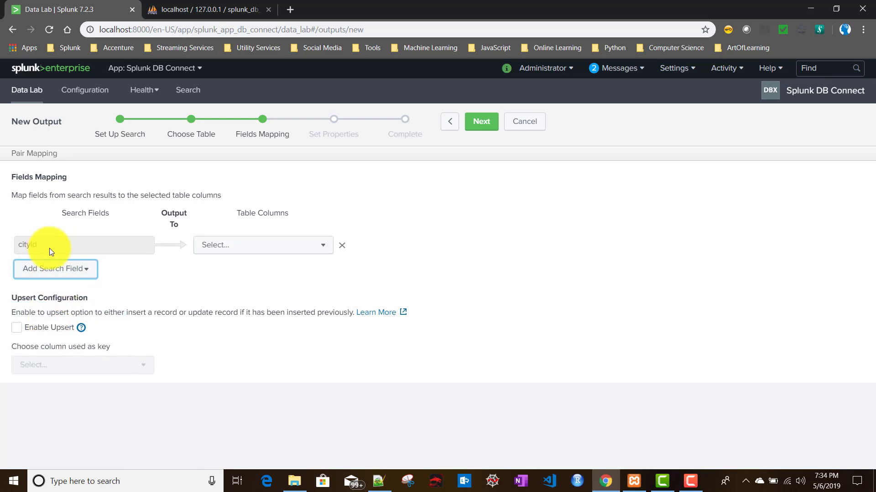
{"action": "left_click", "coordinate": [265, 254]}
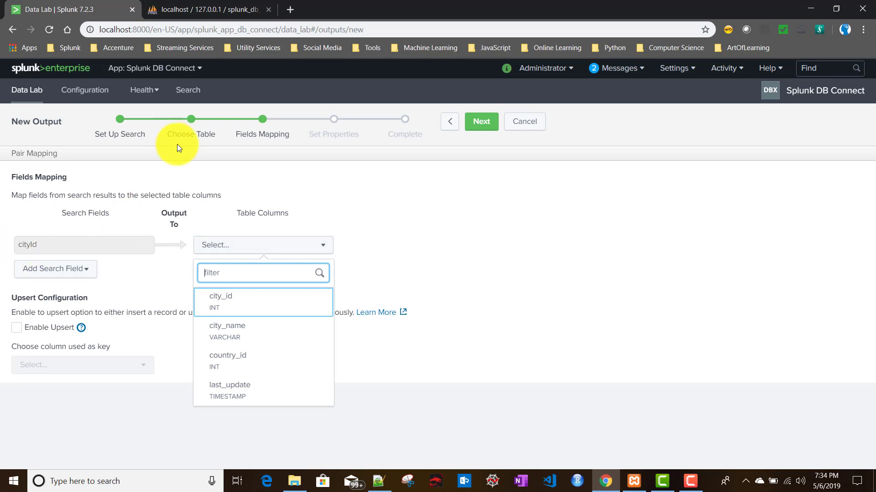
{"action": "left_click", "coordinate": [218, 309]}
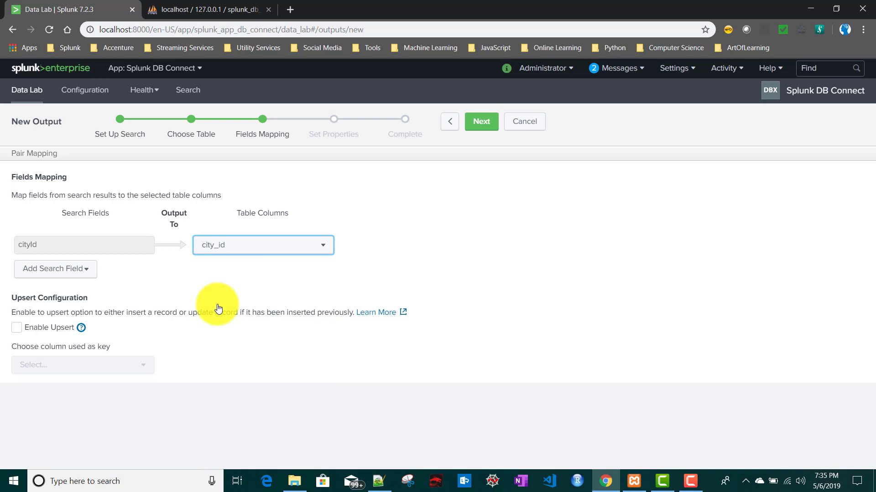
- Add the cityName search field and map it to the city_name table column
{"action": "left_click", "coordinate": [82, 275]}
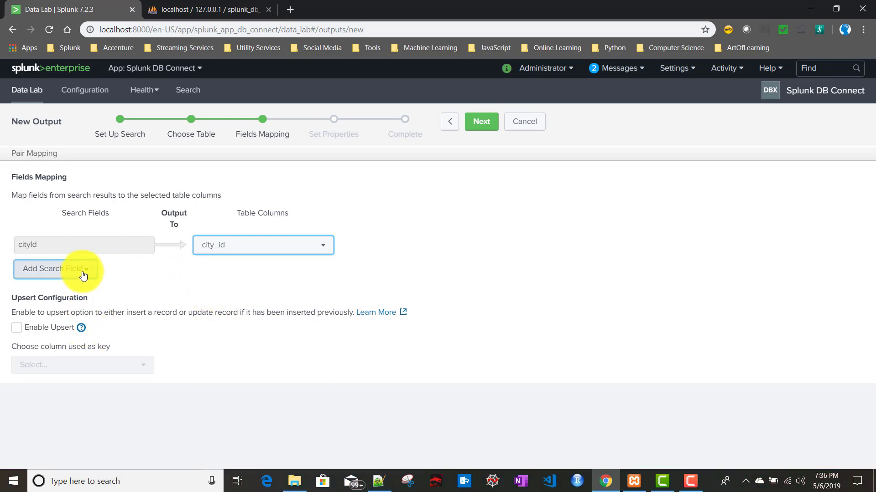
{"action": "left_click", "coordinate": [51, 182]}
{"action": "left_click", "coordinate": [238, 279]}
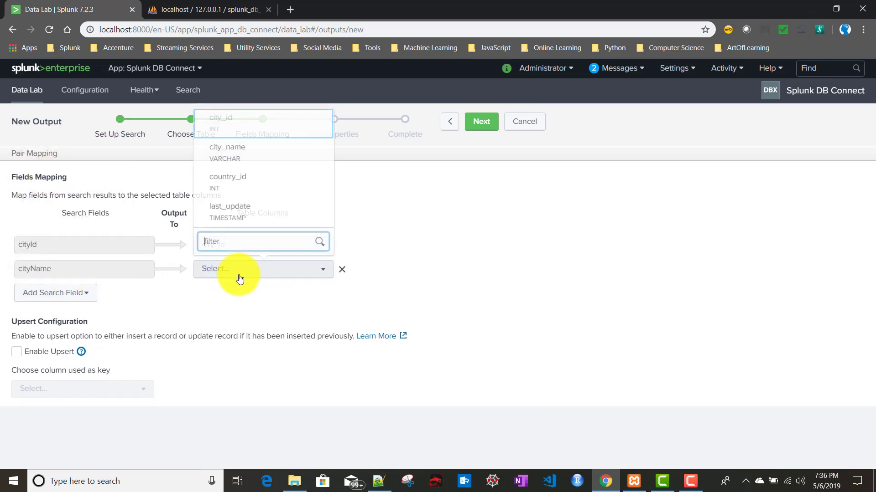
{"action": "left_click", "coordinate": [237, 157]}
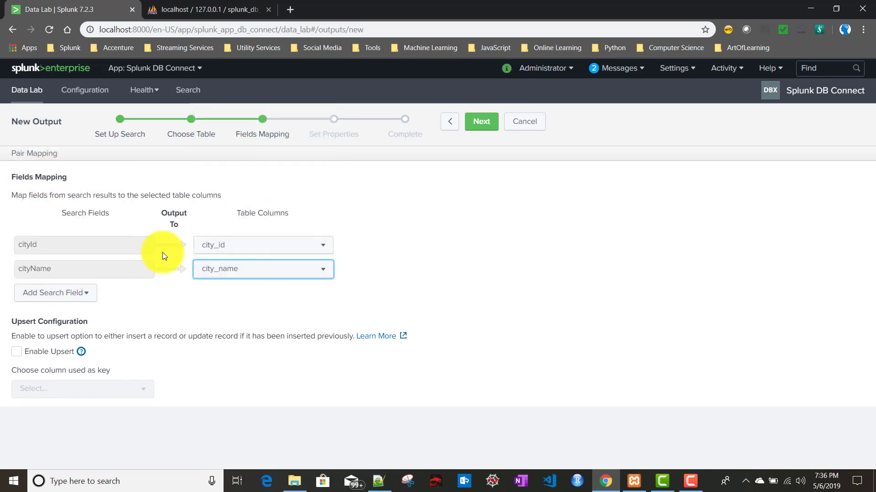
- Add the country_id search field and map it to the country_id table column
{"action": "left_click", "coordinate": [55, 293]}
{"action": "left_click", "coordinate": [43, 224]}
{"action": "left_click", "coordinate": [242, 297]}
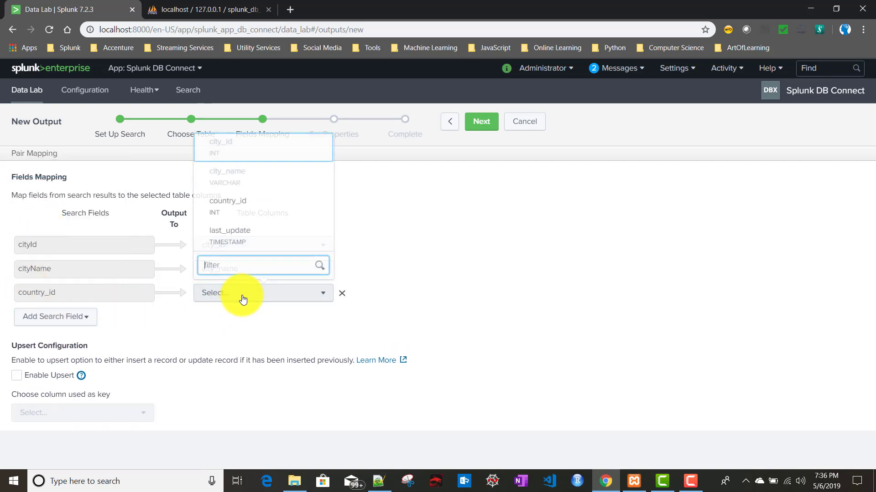
{"action": "left_click", "coordinate": [237, 208]}
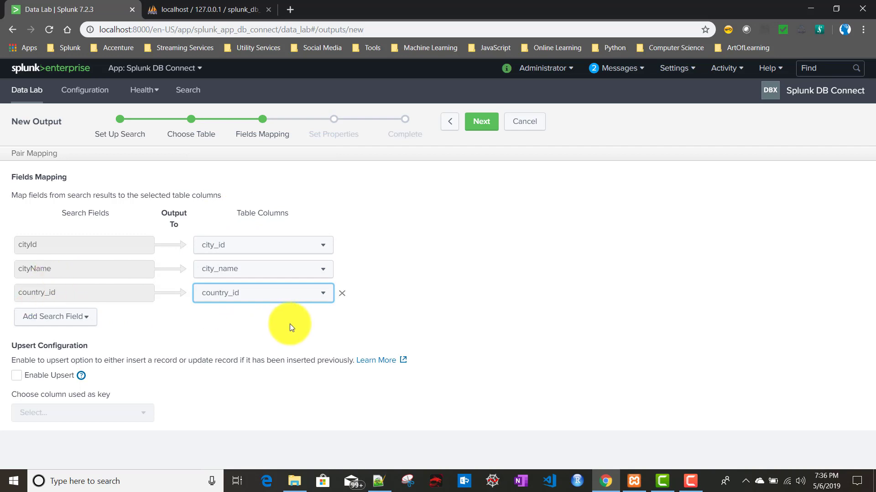
- Map the last_updated_date search field to the last_update column and view the city_dtl rows in phpMyAdmin
{"action": "left_click", "coordinate": [41, 319]}
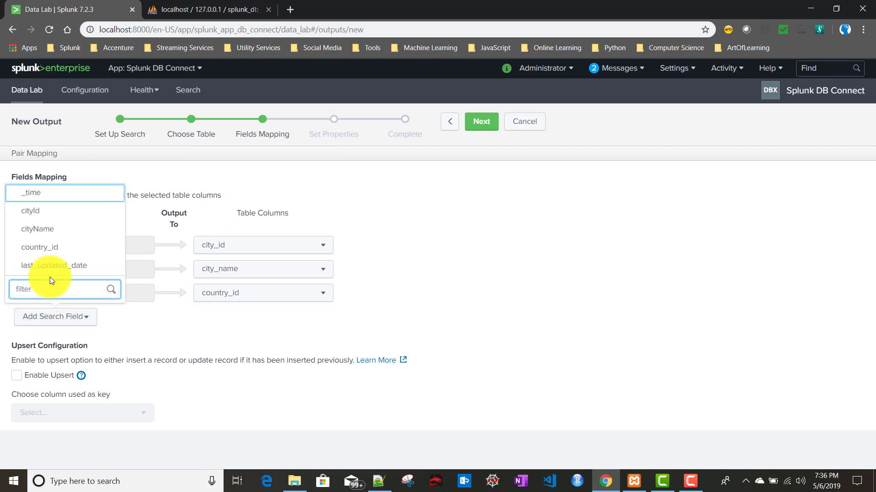
{"action": "left_click", "coordinate": [54, 269]}
{"action": "left_click", "coordinate": [232, 317]}
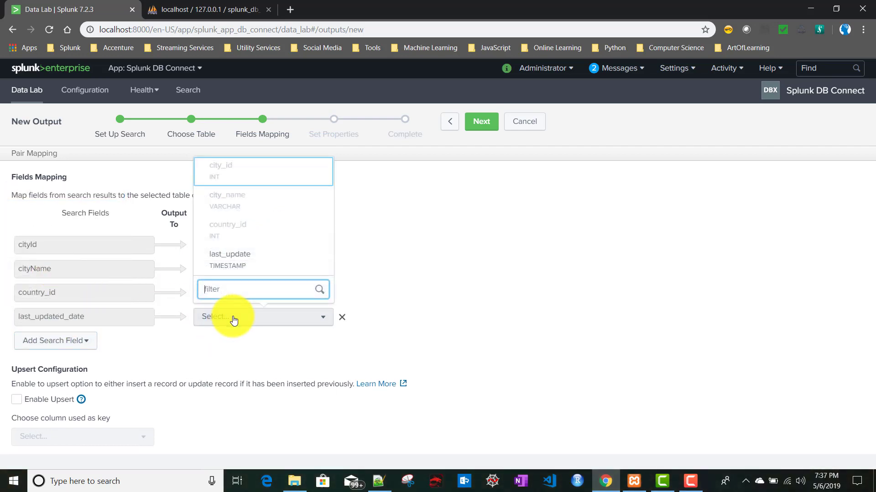
{"action": "left_click", "coordinate": [240, 264]}
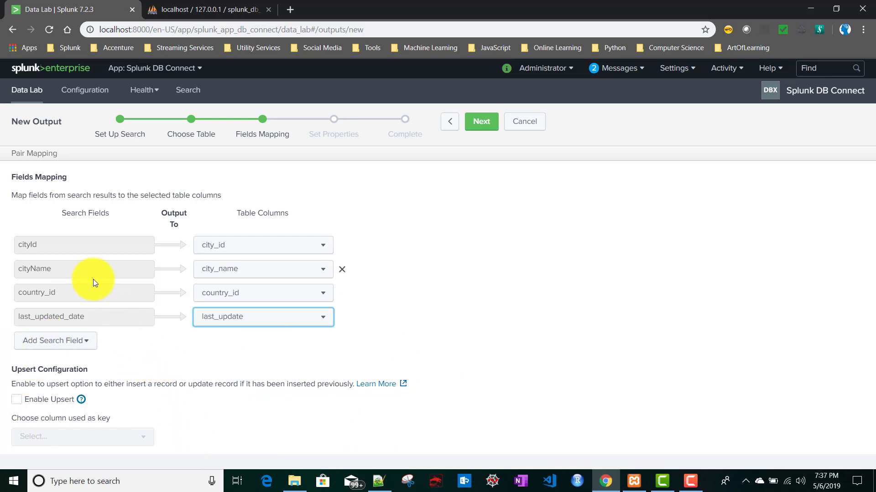
{"action": "left_click", "coordinate": [203, 10]}
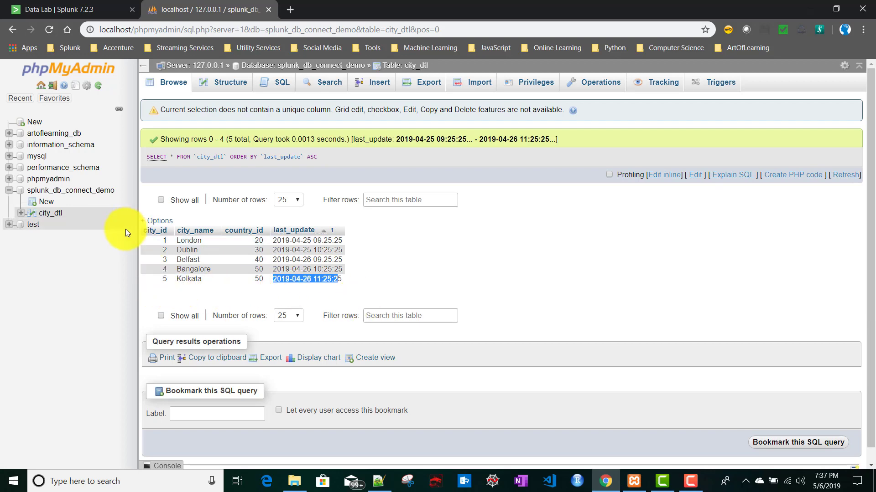
- Return to the Splunk output's fields mapping, enable upsert and choose city_id as the key column
{"action": "left_click", "coordinate": [70, 7]}
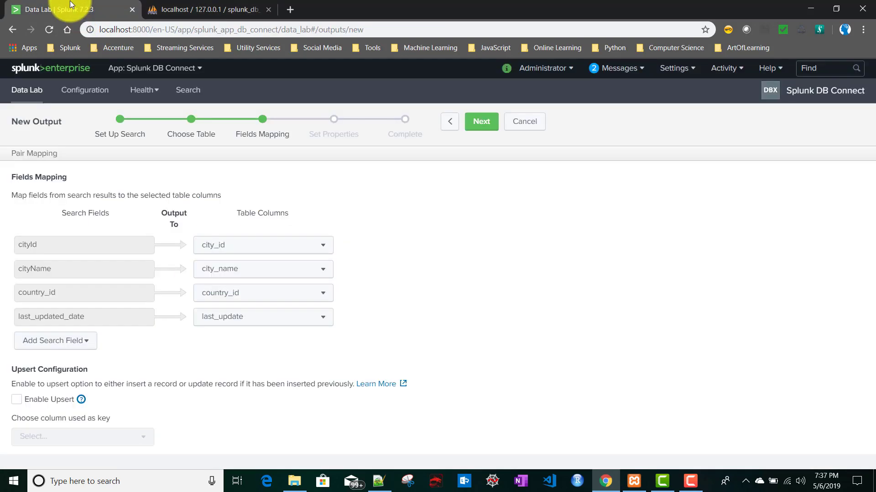
{"action": "left_click", "coordinate": [19, 403]}
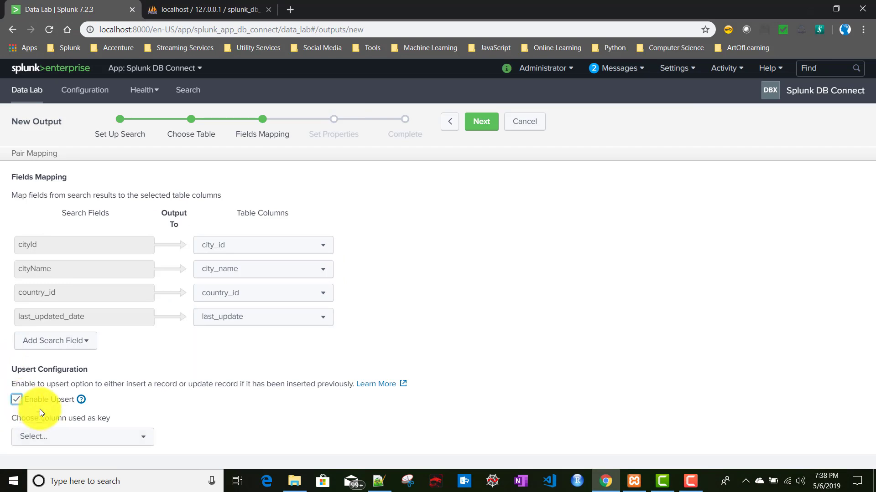
{"action": "left_click", "coordinate": [239, 10]}
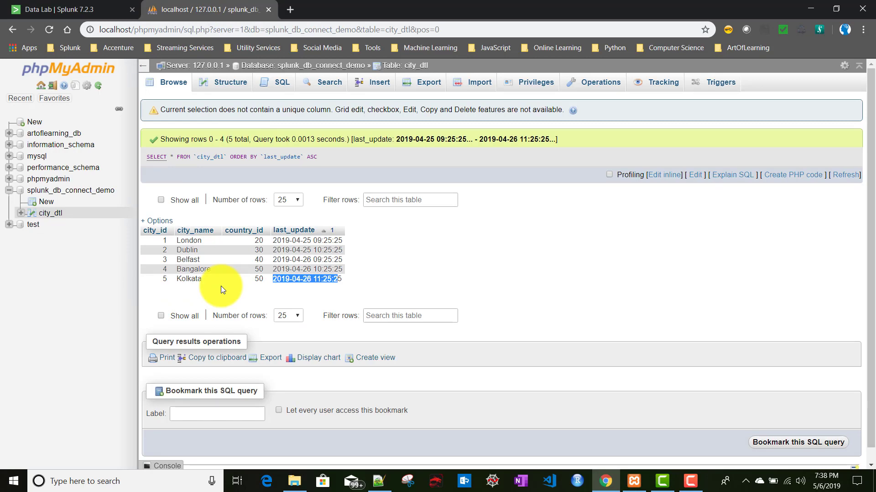
{"action": "left_click", "coordinate": [80, 7]}
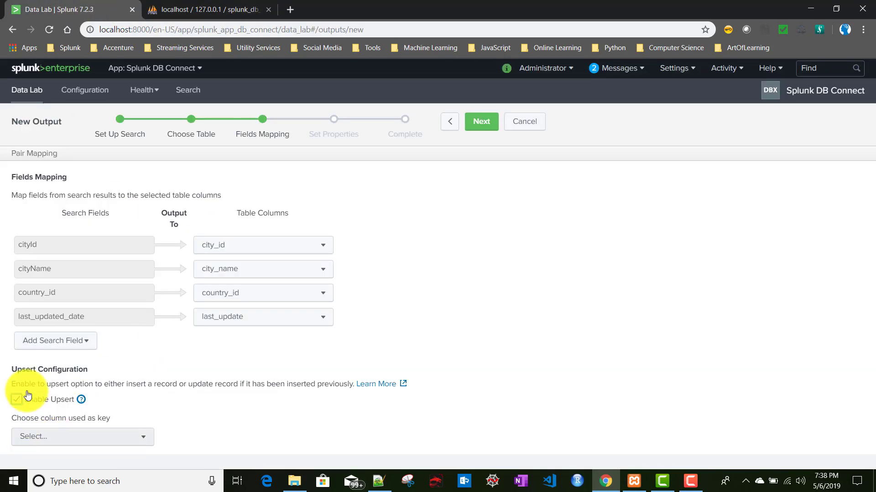
{"action": "left_click", "coordinate": [68, 442]}
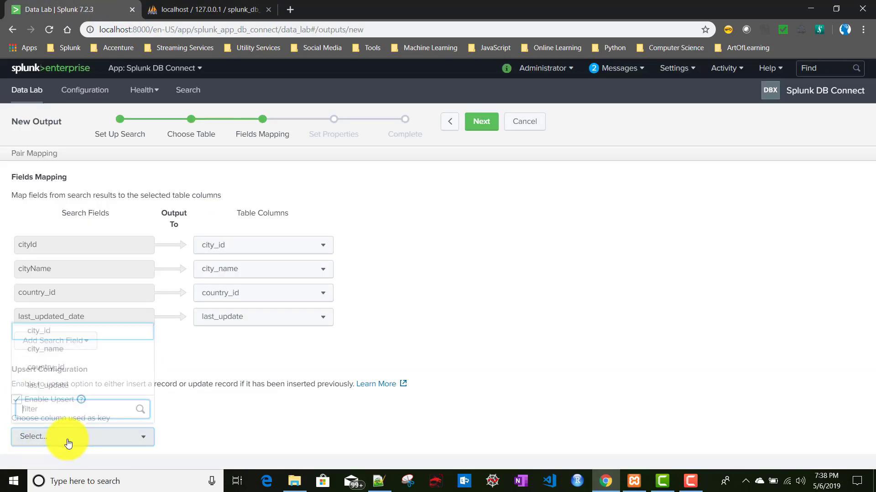
{"action": "left_click", "coordinate": [55, 337]}
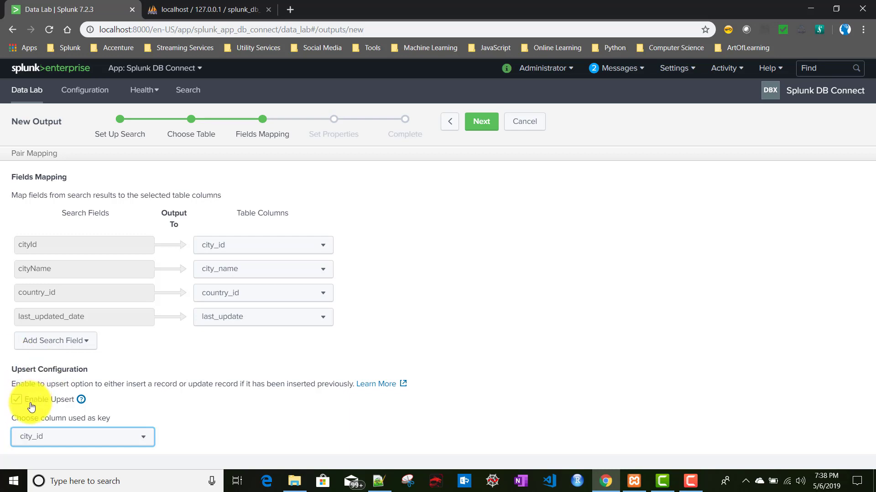
- Proceed to the output properties, name the output mysql_output and leave the query timeout blank
{"action": "left_click", "coordinate": [478, 130]}
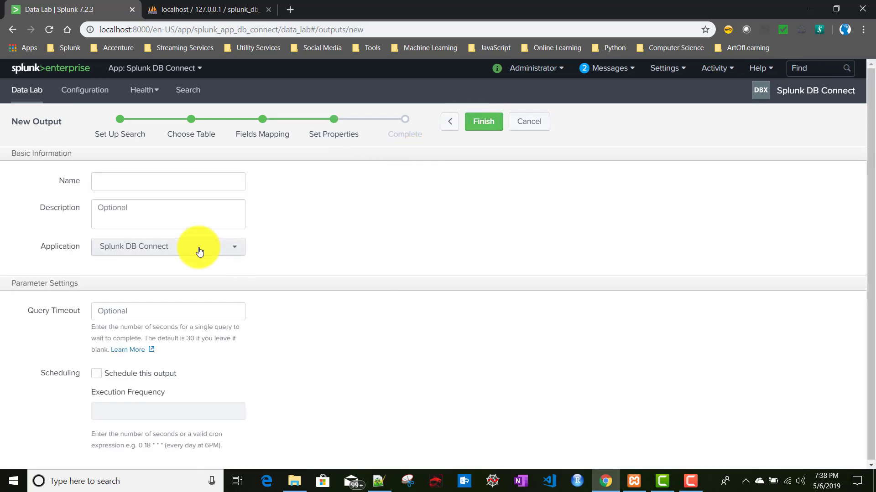
{"action": "left_click", "coordinate": [137, 179]}
{"action": "type", "text": "mysql_output"}
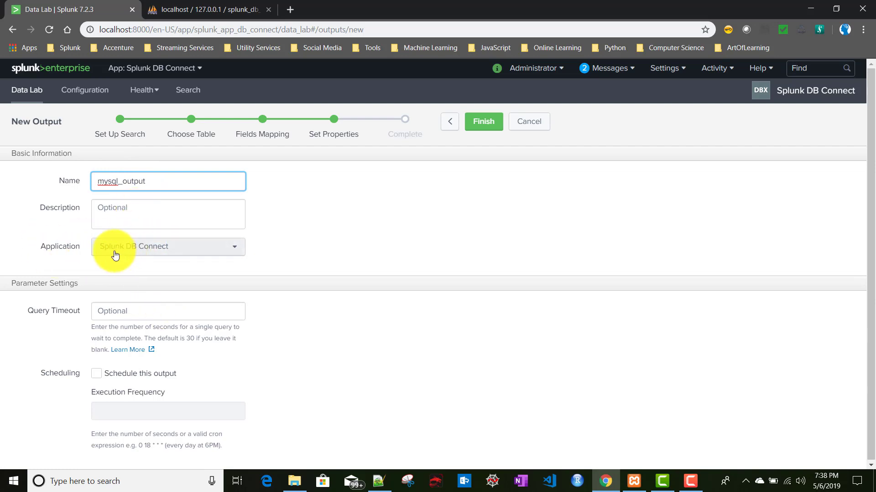
{"action": "left_click", "coordinate": [110, 312]}
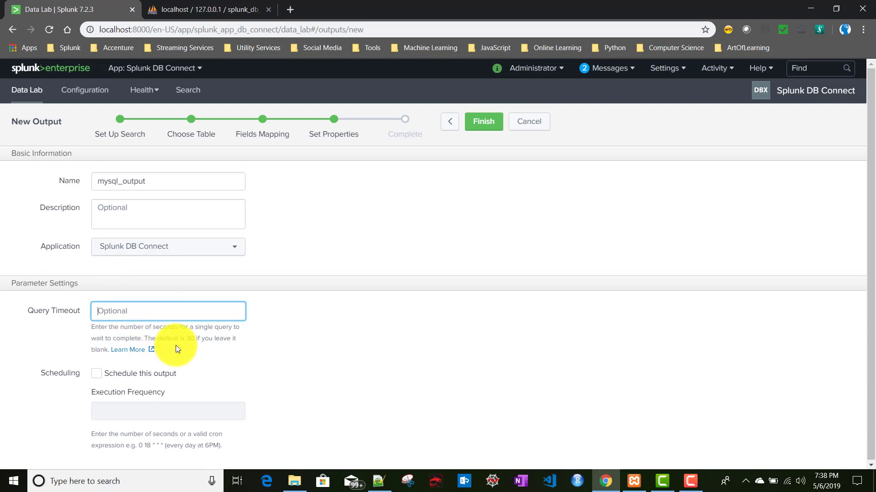
{"action": "left_click_drag", "start_coordinate": [175, 338], "coordinate": [256, 341]}
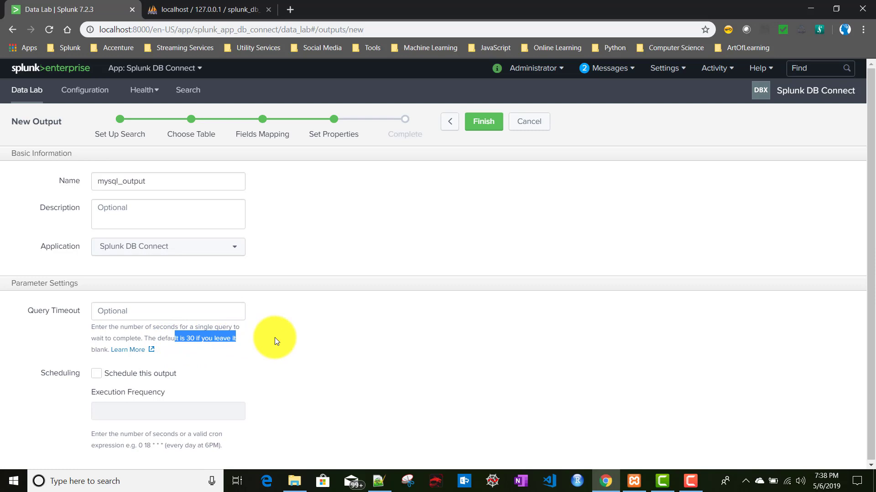
{"action": "left_click", "coordinate": [158, 313]}
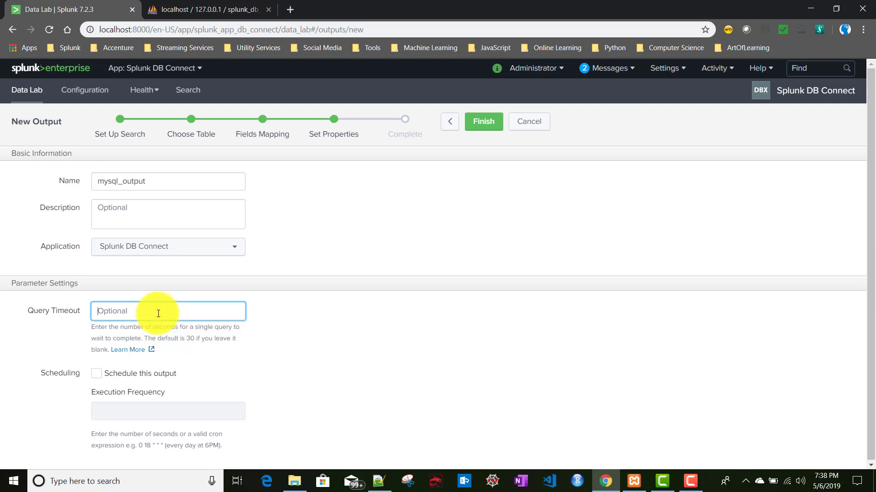
- Enable scheduling for the output and open the bookmarked crontab.guru every-5-minutes page in a new browser tab
{"action": "left_click", "coordinate": [97, 382]}
{"action": "left_click", "coordinate": [114, 412]}
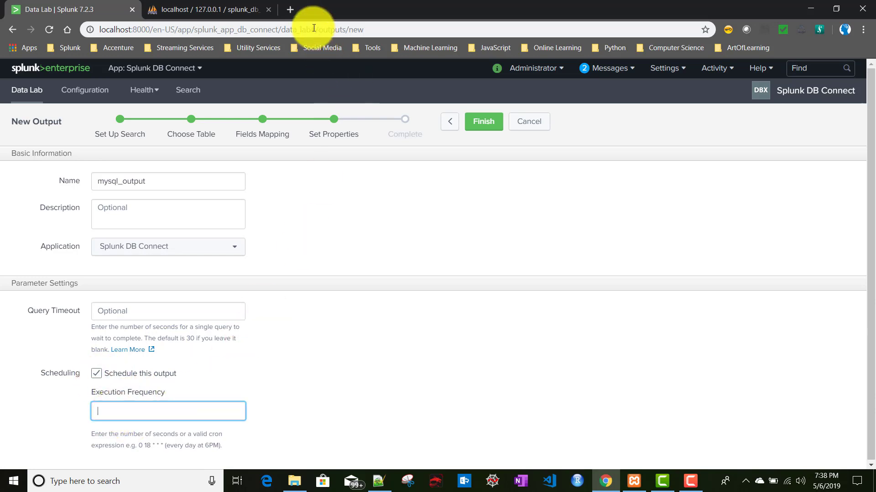
{"action": "left_click", "coordinate": [292, 13]}
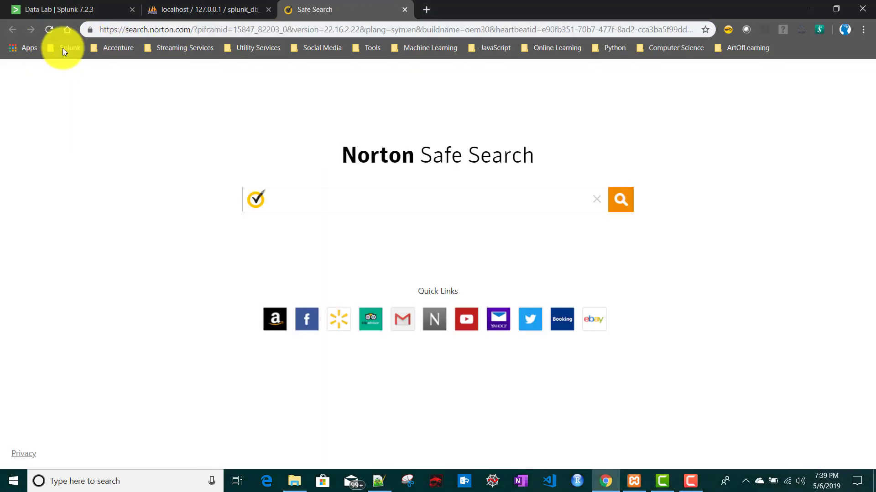
{"action": "left_click", "coordinate": [62, 48]}
{"action": "left_click", "coordinate": [106, 417]}
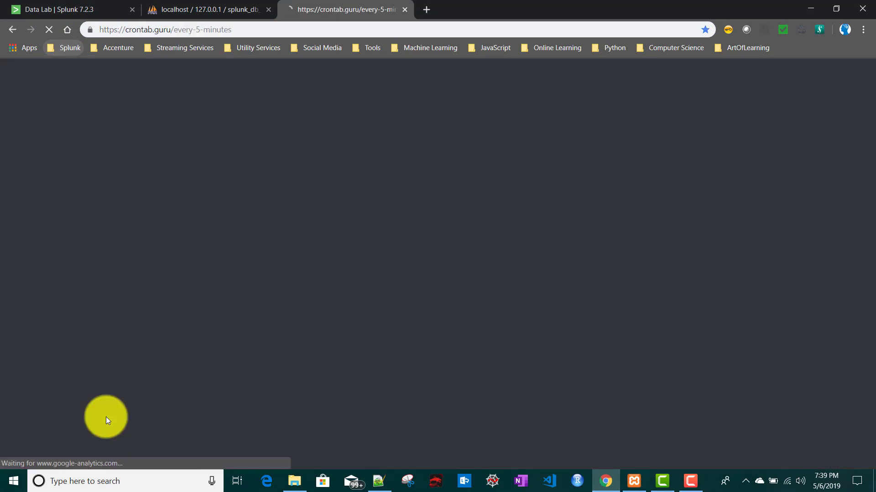
- Copy the cron expression into the output's execution frequency as */2 * * * *, then finish the output and return to the outputs list
{"action": "left_click", "coordinate": [444, 232]}
{"action": "key", "text": "ctrl+c"}
{"action": "left_click", "coordinate": [87, 10]}
{"action": "left_click", "coordinate": [126, 412]}
{"action": "key", "text": "ctrl+v"}
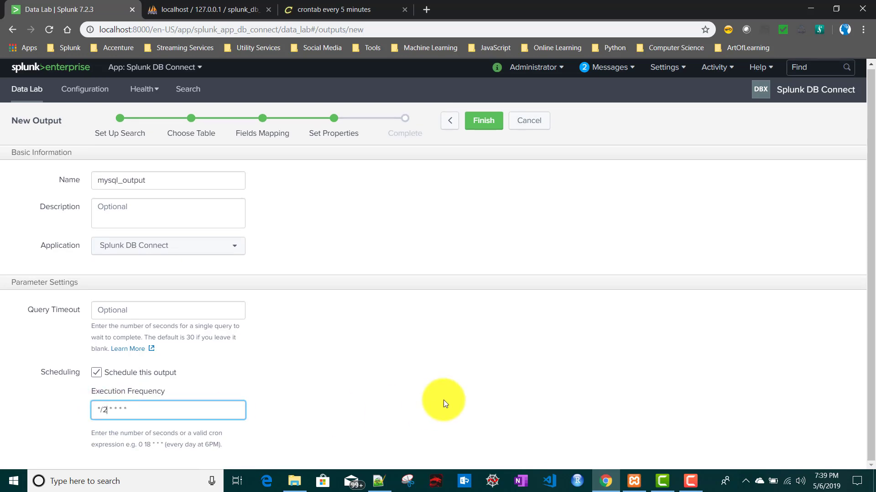
{"action": "left_click", "coordinate": [478, 124]}
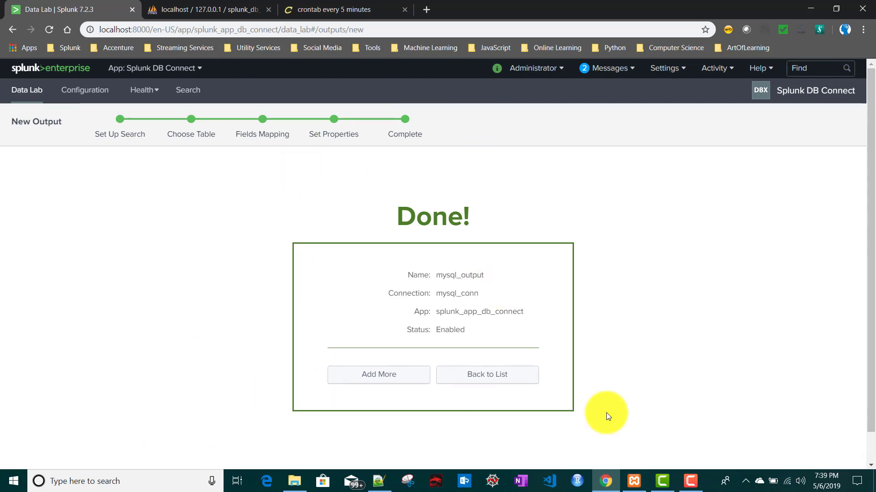
{"action": "left_click", "coordinate": [498, 378]}
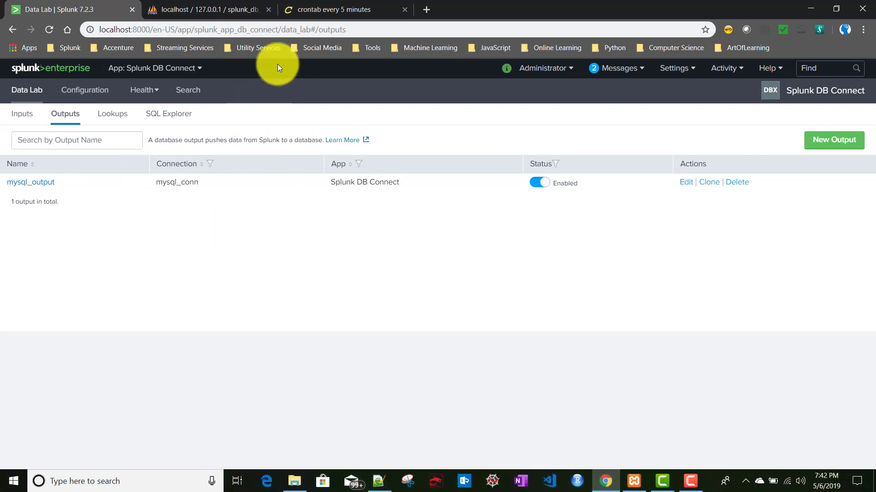
- Reload the city_dtl table in phpMyAdmin and check the row with city_id 6
{"action": "left_click", "coordinate": [208, 13]}
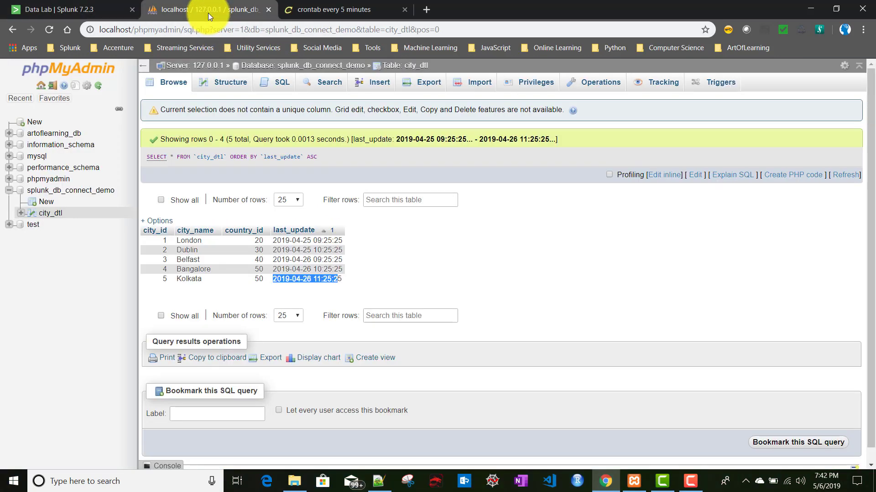
{"action": "left_click", "coordinate": [46, 214]}
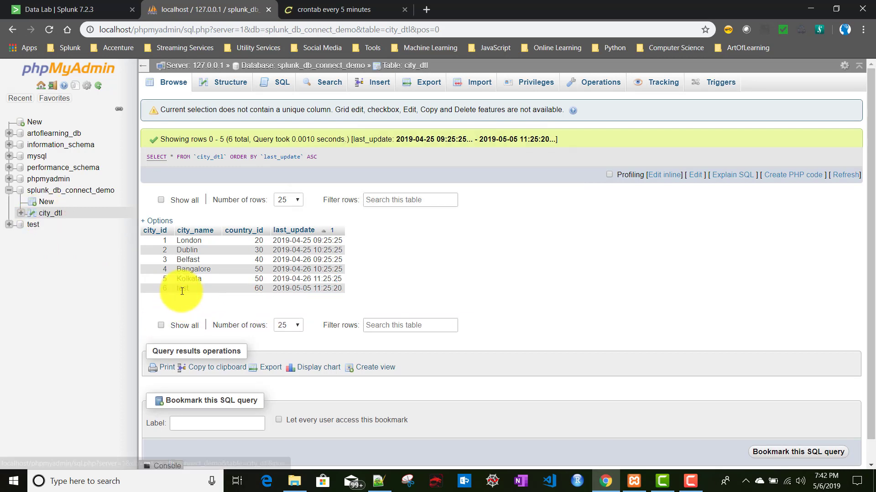
{"action": "left_click_drag", "start_coordinate": [163, 289], "coordinate": [208, 281]}
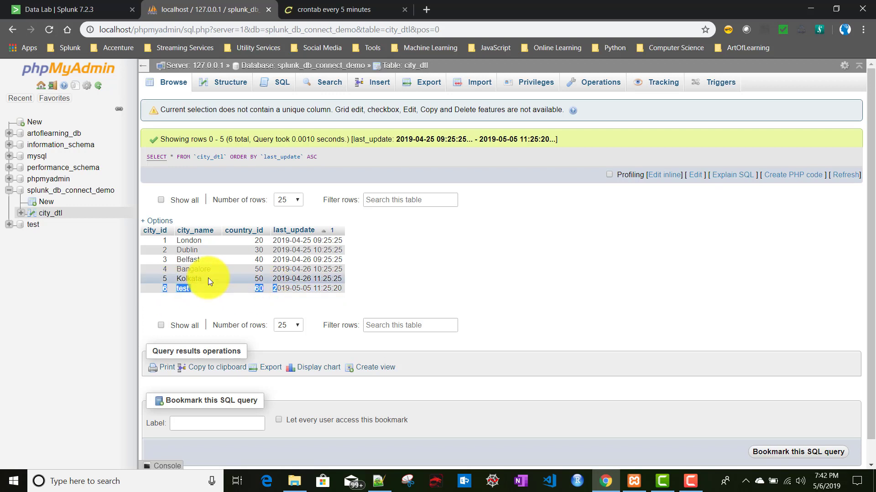
- Open mysql_output for editing in Splunk and switch its search source to a saved search
{"action": "left_click", "coordinate": [93, 11]}
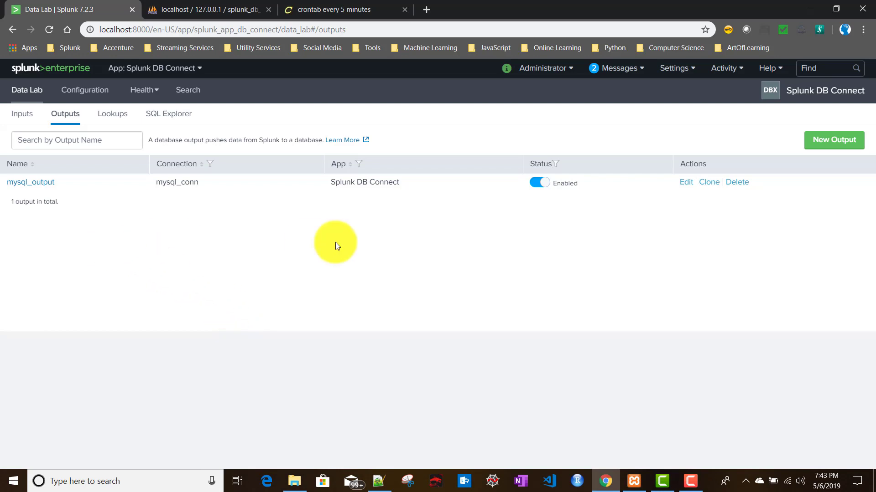
{"action": "left_click", "coordinate": [687, 183]}
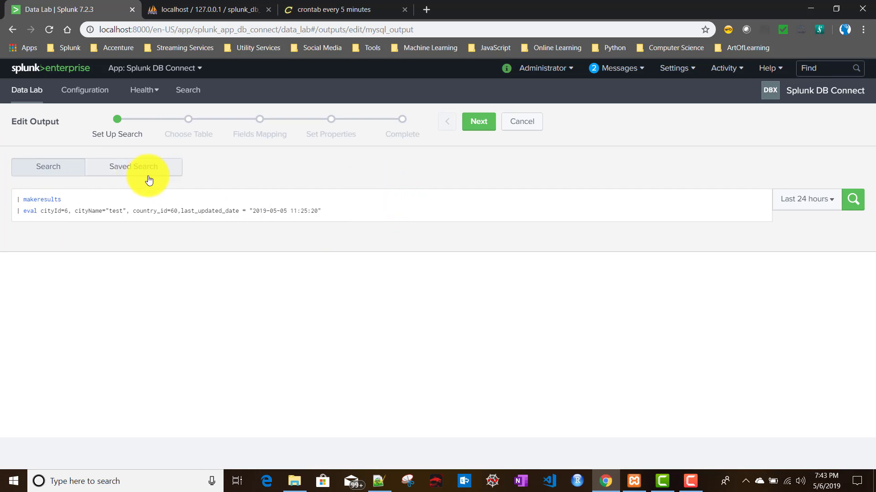
{"action": "left_click", "coordinate": [117, 173]}
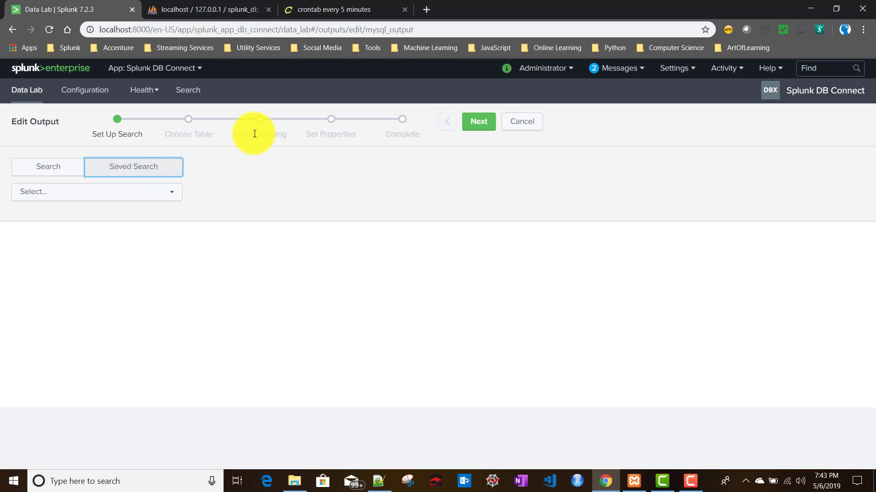
- Open Splunk's searches, reports, and alerts in a new browser tab and open mysql_saved_search for editing
{"action": "left_click", "coordinate": [676, 71]}
{"action": "right_click", "coordinate": [644, 113]}
{"action": "left_click", "coordinate": [656, 118]}
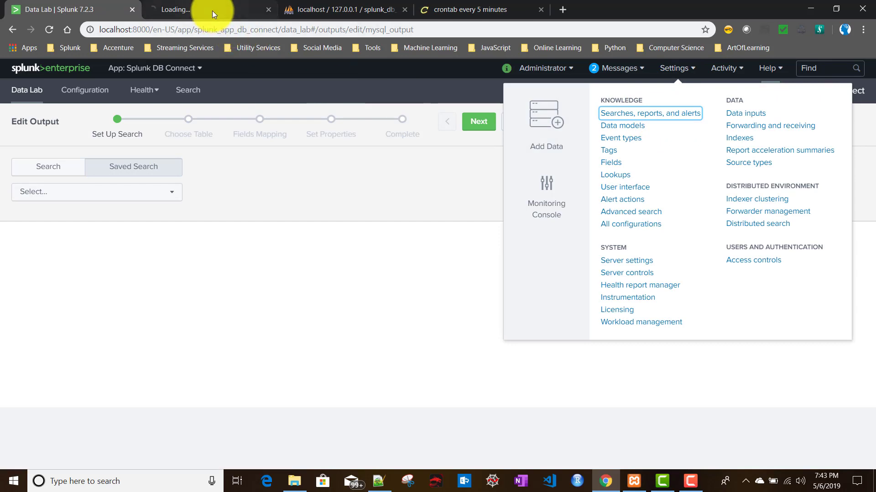
{"action": "left_click", "coordinate": [212, 10]}
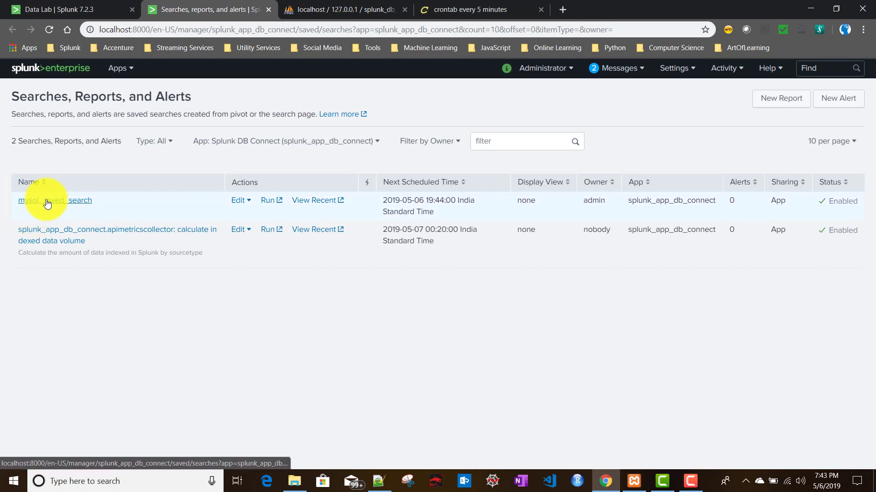
{"action": "left_click", "coordinate": [65, 206]}
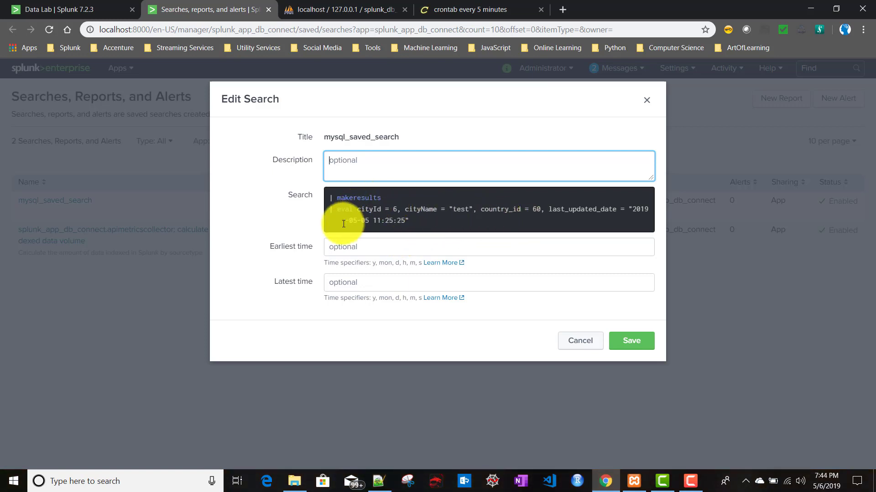
{"action": "left_click", "coordinate": [396, 211]}
{"action": "key", "text": "BackSpace"}
{"action": "type", "text": "7"}
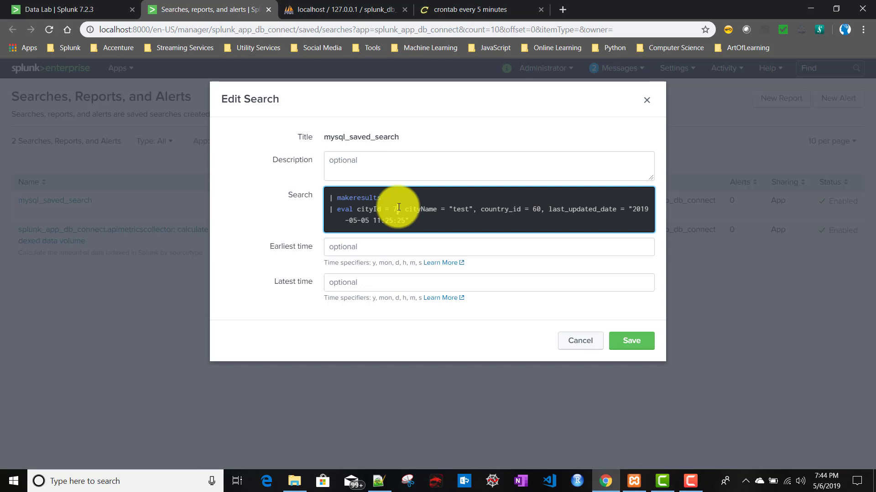
{"action": "key", "text": "BackSpace"}
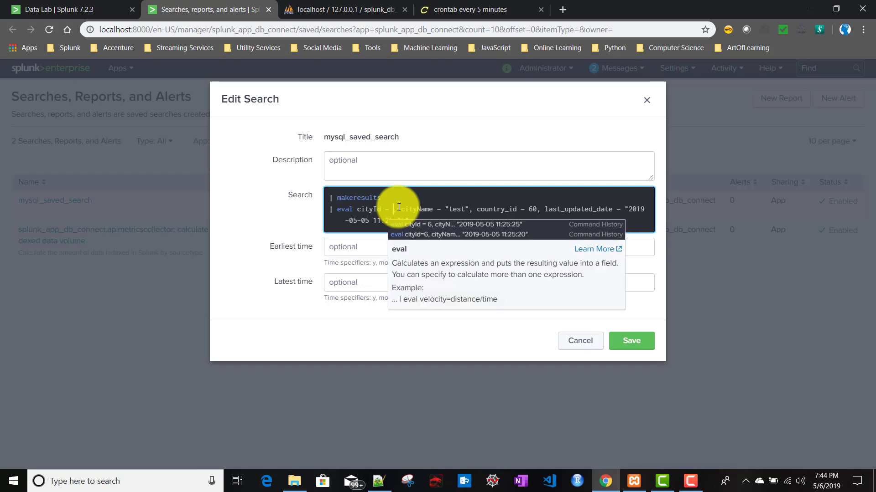
{"action": "type", "text": "6"}
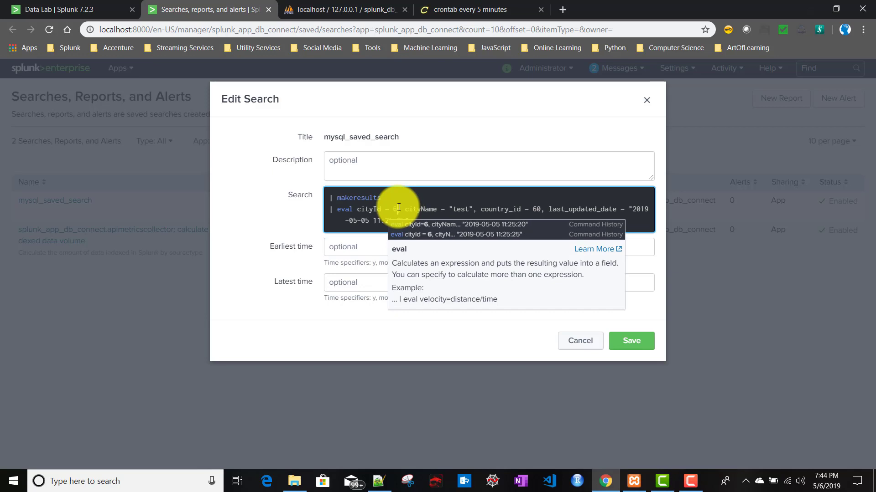
- Change the cityName value in the mysql_saved_search query to "test_updated" and save the search
{"action": "left_click", "coordinate": [398, 207]}
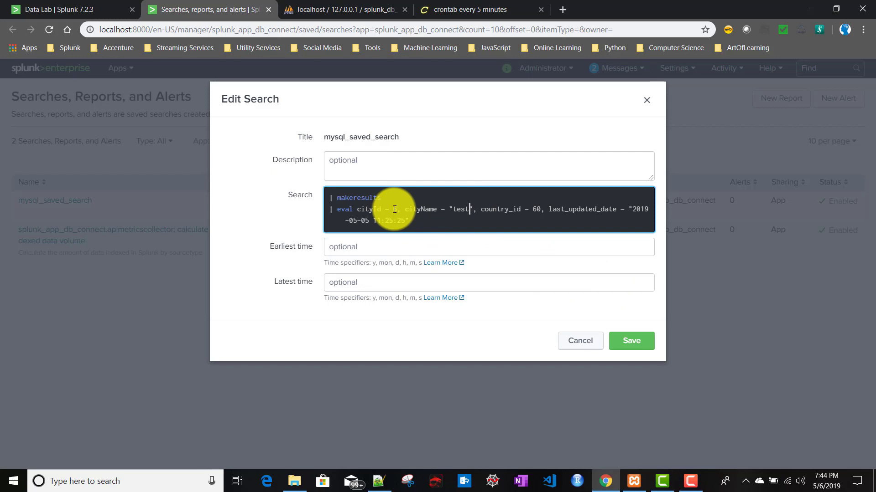
{"action": "type", "text": "_"}
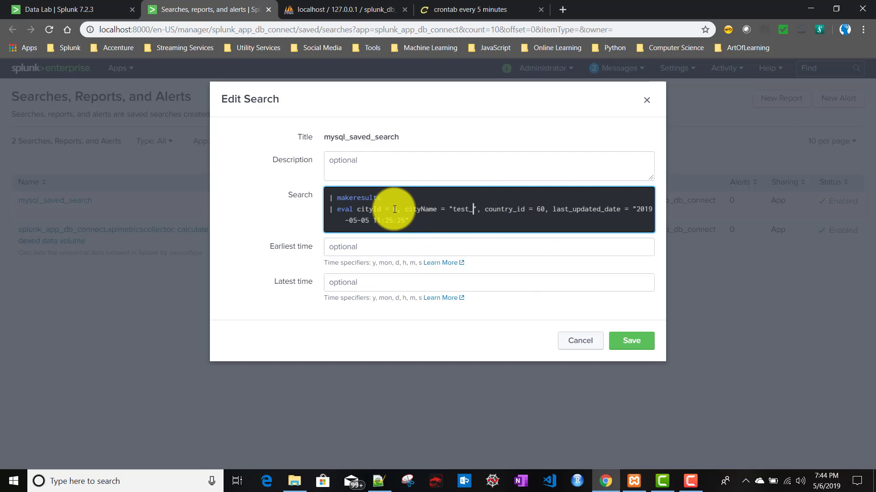
{"action": "type", "text": "updated"}
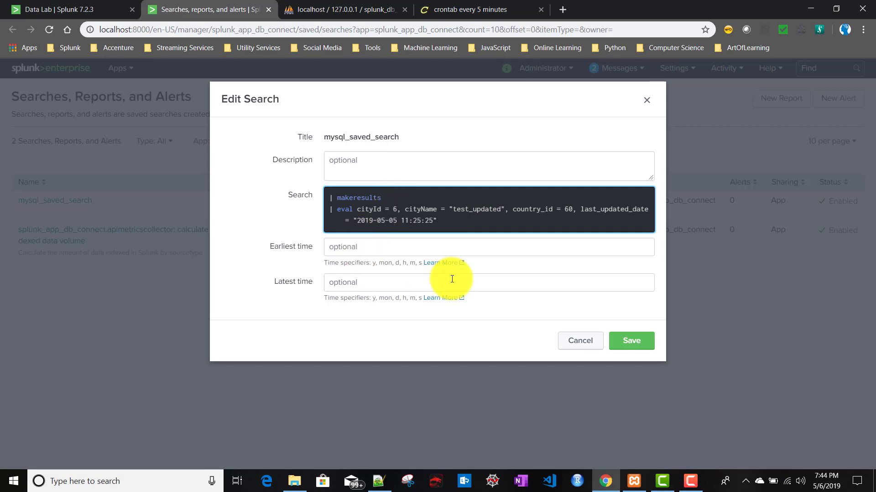
{"action": "left_click", "coordinate": [630, 341]}
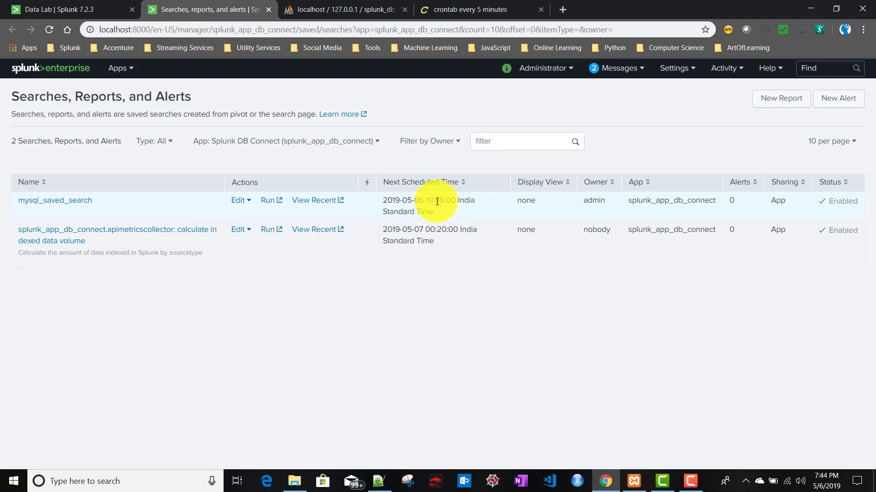
- Check the next scheduled time of mysql_saved_search and return to the Edit Output page
{"action": "left_click_drag", "start_coordinate": [434, 199], "coordinate": [448, 200]}
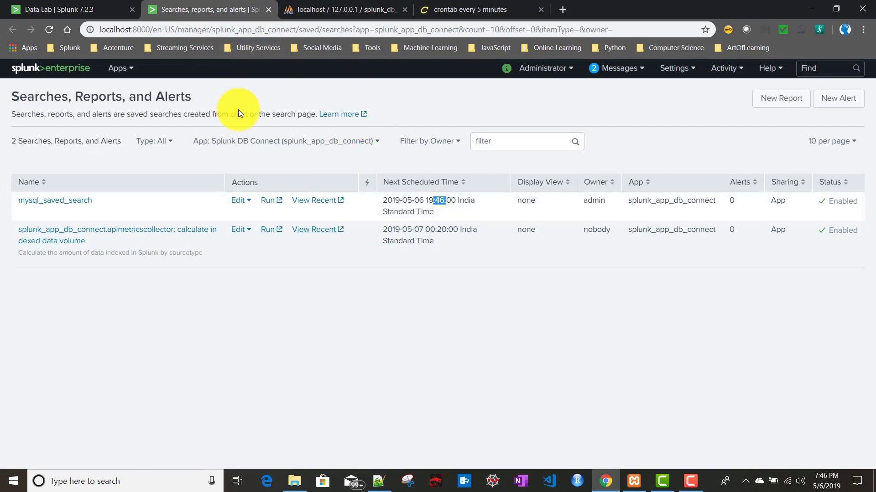
{"action": "left_click", "coordinate": [126, 73]}
{"action": "left_click", "coordinate": [56, 9]}
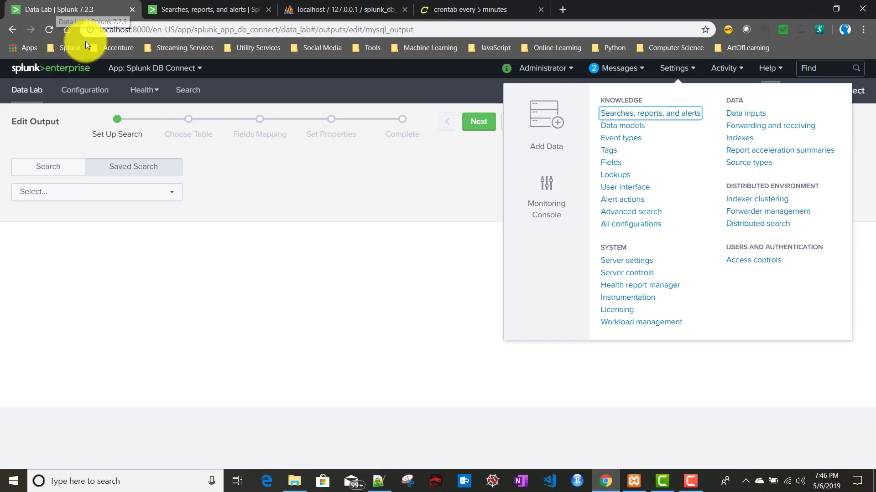
- Open the Splunk DB Connect search page in a new browser tab and start the query with "| savedsearch"
{"action": "right_click", "coordinate": [189, 96]}
{"action": "left_click", "coordinate": [212, 101]}
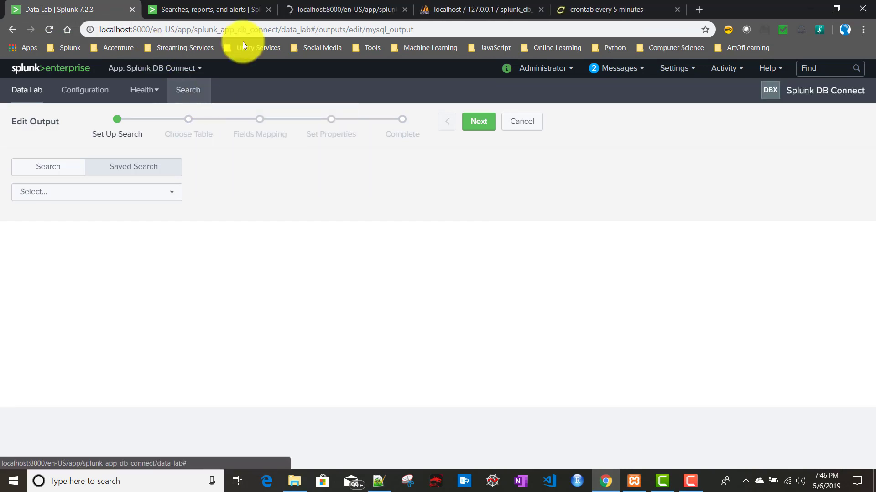
{"action": "left_click", "coordinate": [338, 6]}
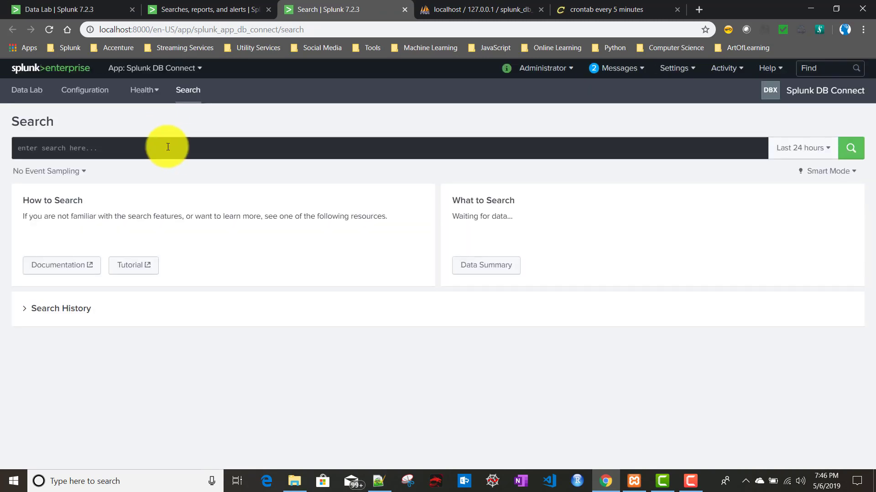
{"action": "left_click", "coordinate": [168, 147]}
{"action": "type", "text": "| sa"}
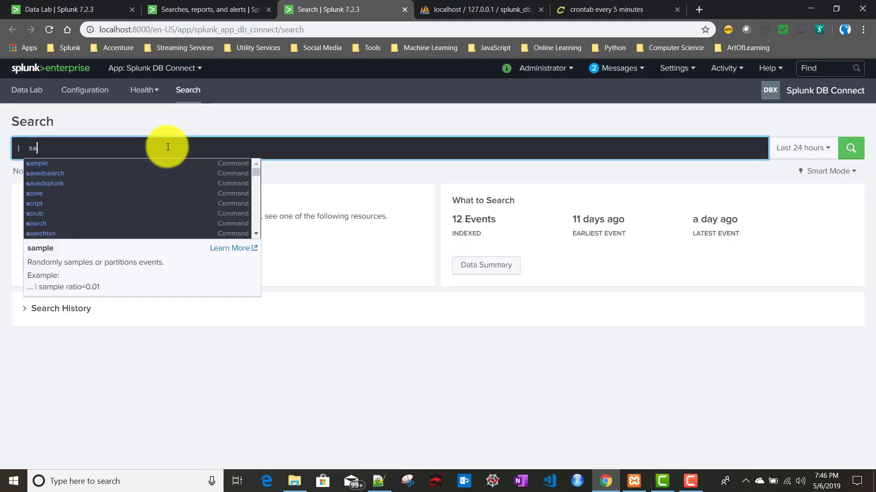
{"action": "type", "text": "vedsearch"}
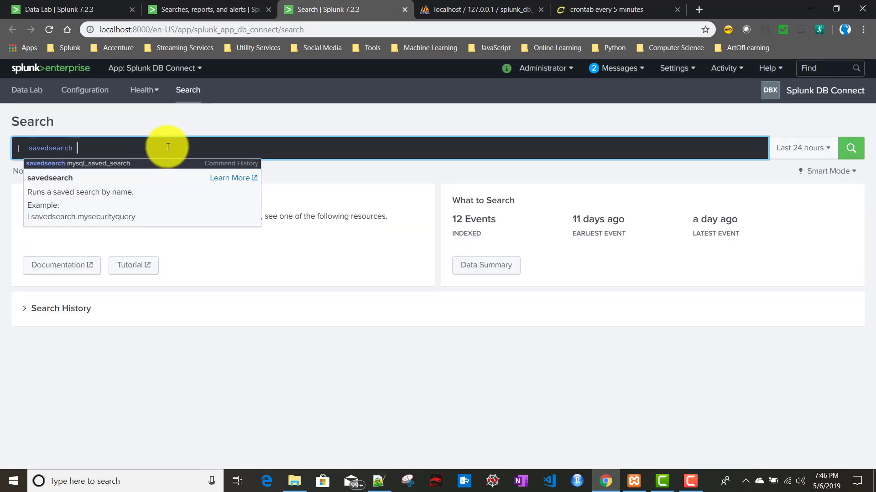
- Copy the name mysql_saved_search from the searches, reports, and alerts list into the savedsearch query and run it
{"action": "left_click", "coordinate": [199, 15]}
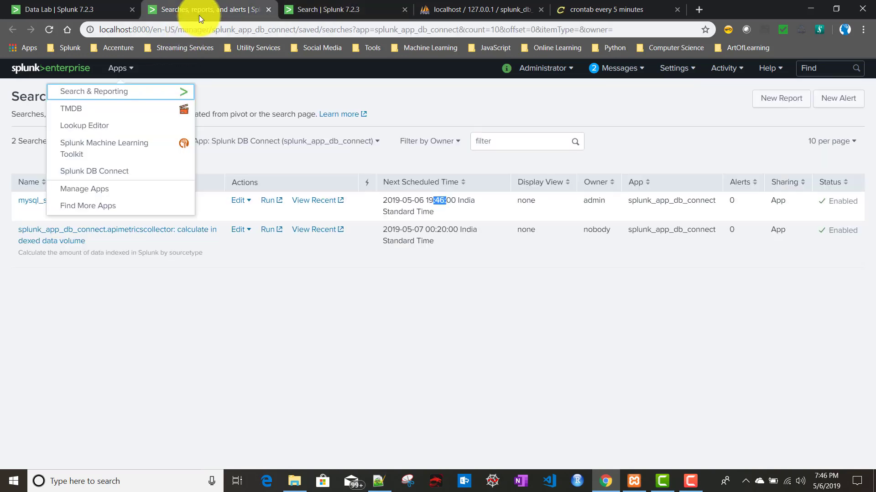
{"action": "left_click", "coordinate": [297, 160]}
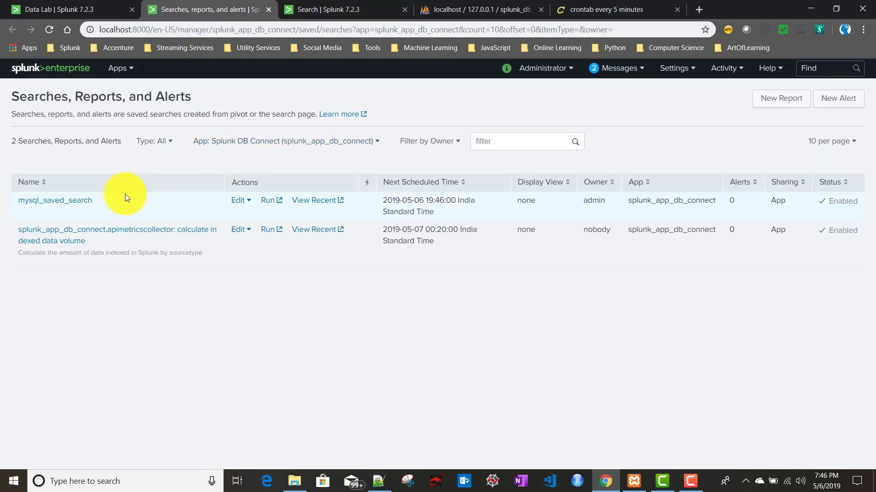
{"action": "double_click", "coordinate": [81, 201]}
{"action": "key", "text": "ctrl+c"}
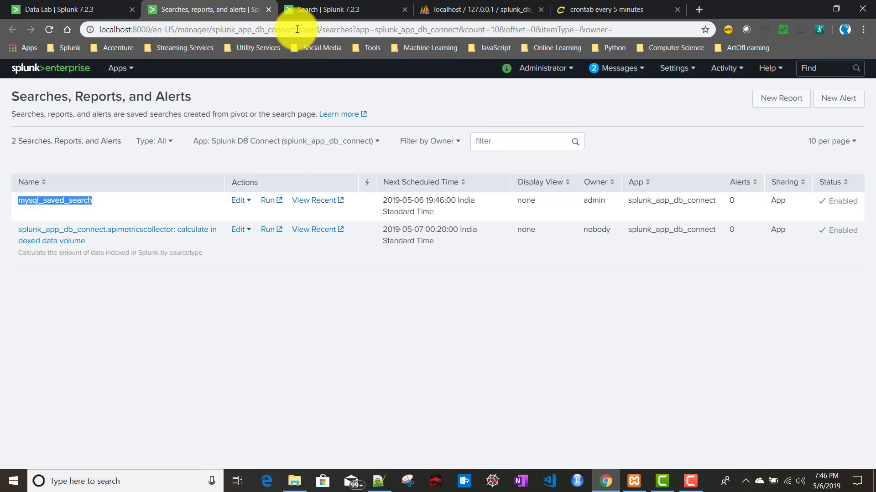
{"action": "left_click", "coordinate": [323, 10]}
{"action": "key", "text": "ctrl+v"}
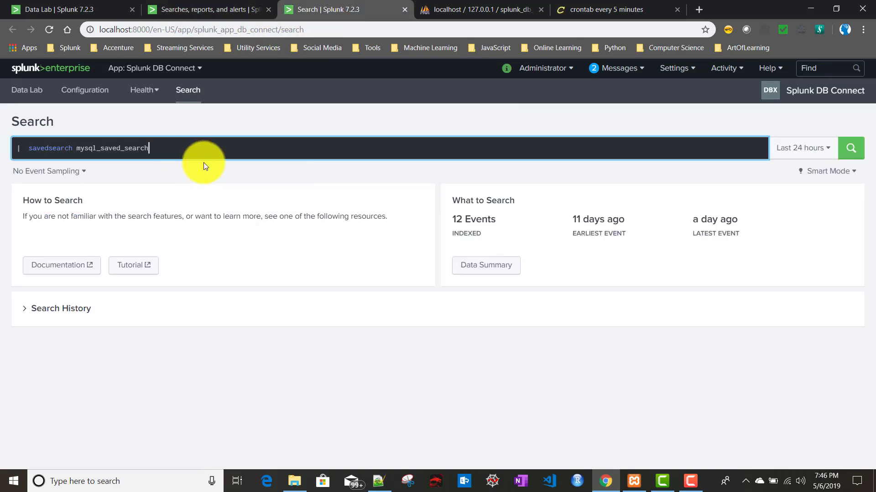
{"action": "left_click", "coordinate": [852, 148]}
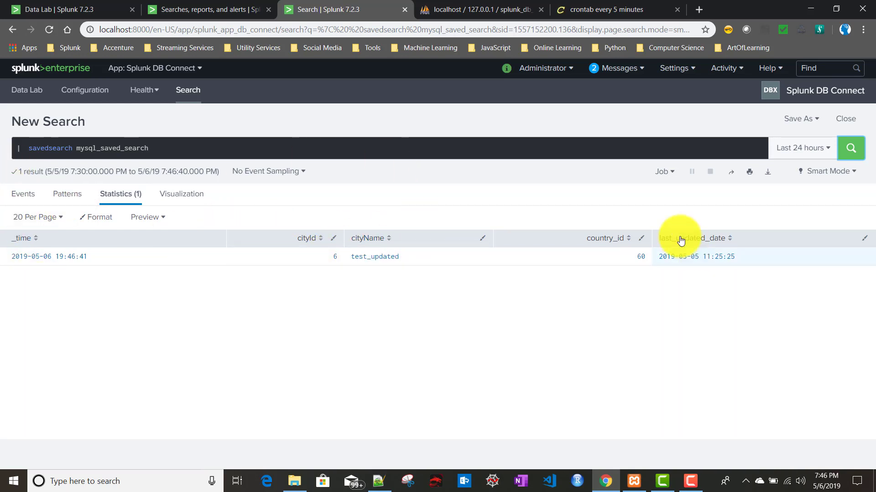
- Return to the Edit Output page and leave it for the Data Lab, discarding the unsaved changes
{"action": "left_click", "coordinate": [221, 7]}
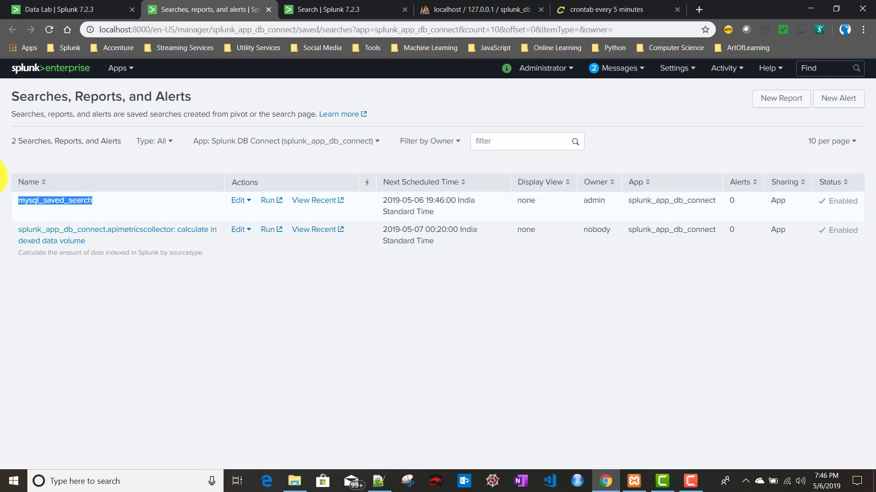
{"action": "left_click", "coordinate": [68, 13]}
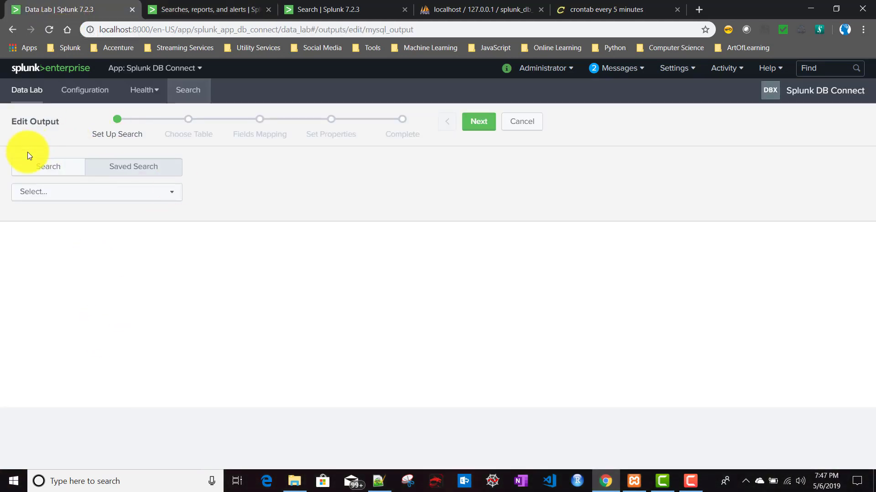
{"action": "left_click_drag", "start_coordinate": [12, 123], "coordinate": [160, 134]}
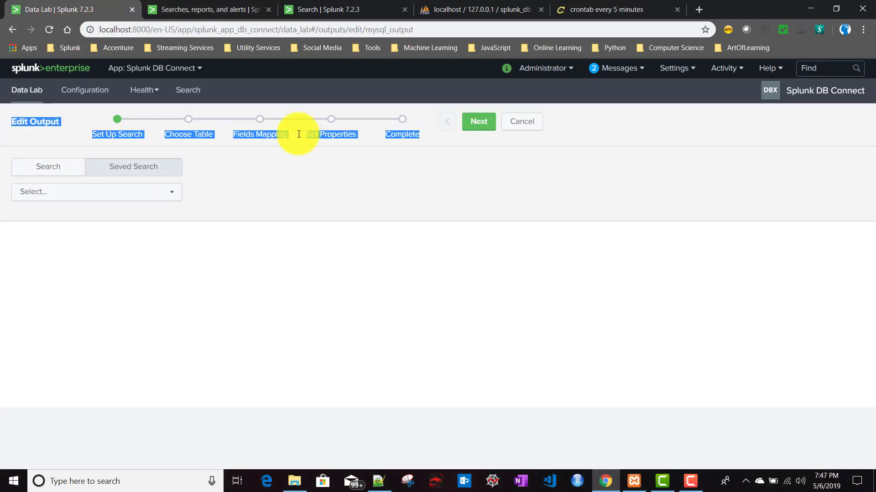
{"action": "left_click", "coordinate": [27, 91]}
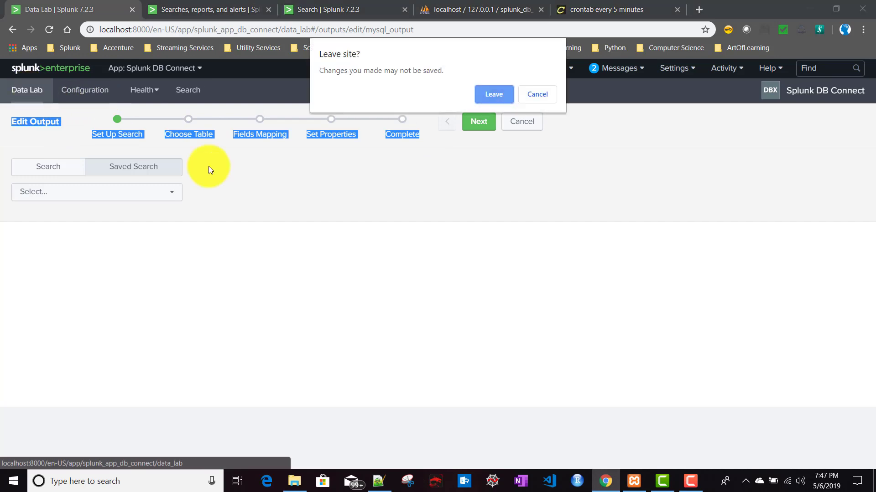
{"action": "left_click", "coordinate": [501, 94]}
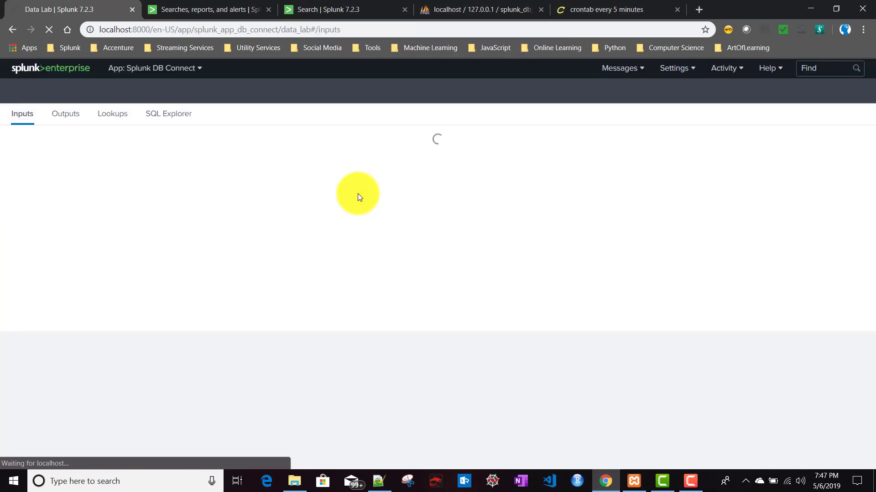
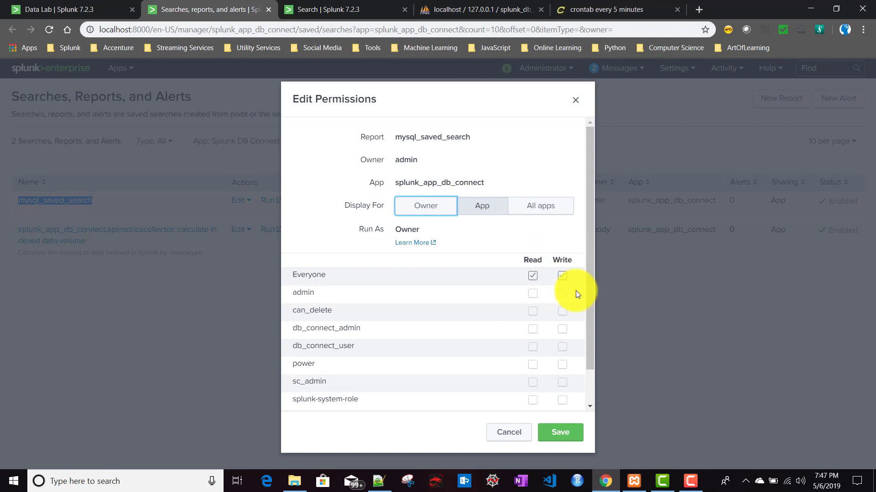
- Cancel the permissions edit of mysql_saved_search and advance the mysql_output edit past the search and table setup to the fields mapping
{"action": "left_click", "coordinate": [514, 438]}
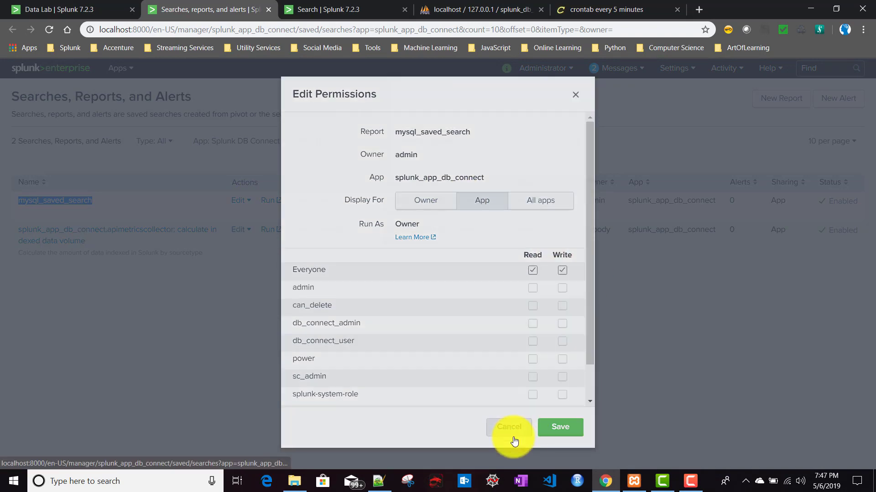
{"action": "left_click", "coordinate": [45, 10]}
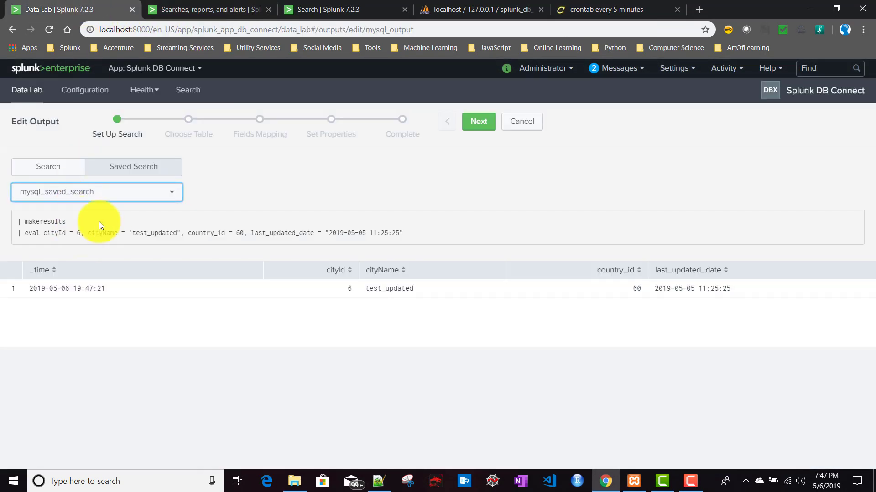
{"action": "left_click", "coordinate": [139, 169]}
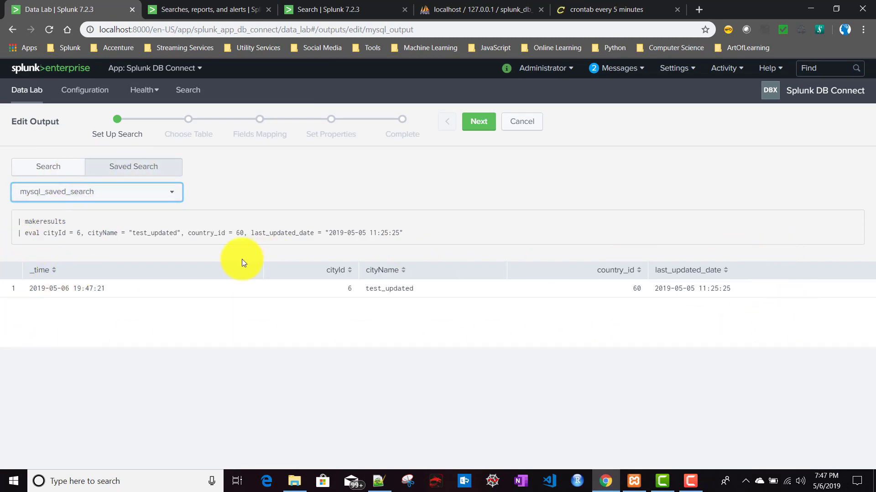
{"action": "left_click", "coordinate": [470, 124]}
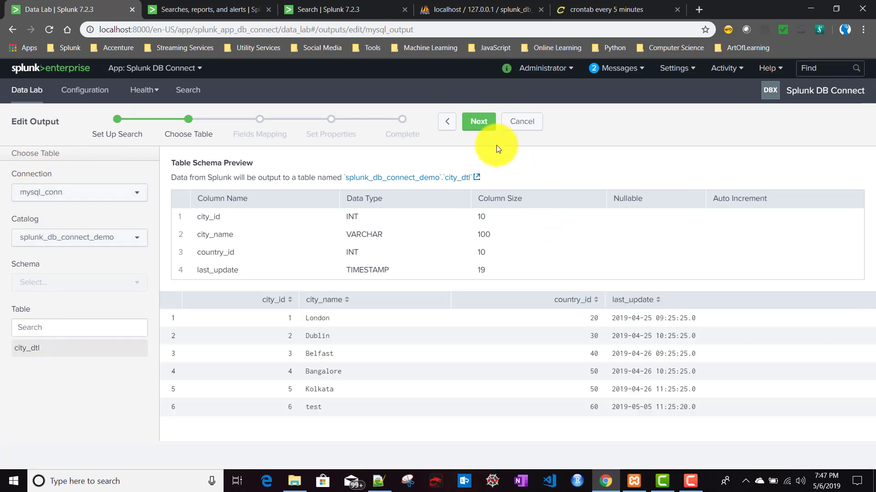
{"action": "left_click", "coordinate": [481, 122]}
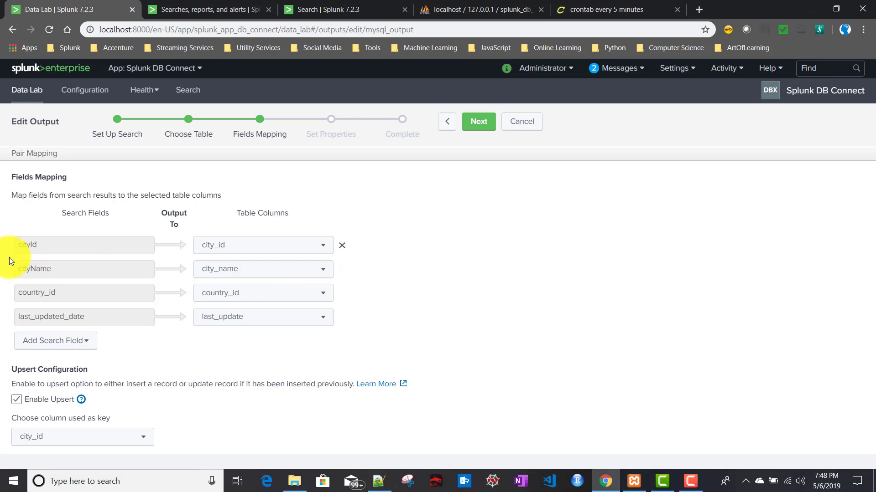
- Compare the fields returned by mysql_saved_search with the search fields and table columns in the mysql_output mapping
{"action": "left_click", "coordinate": [203, 10]}
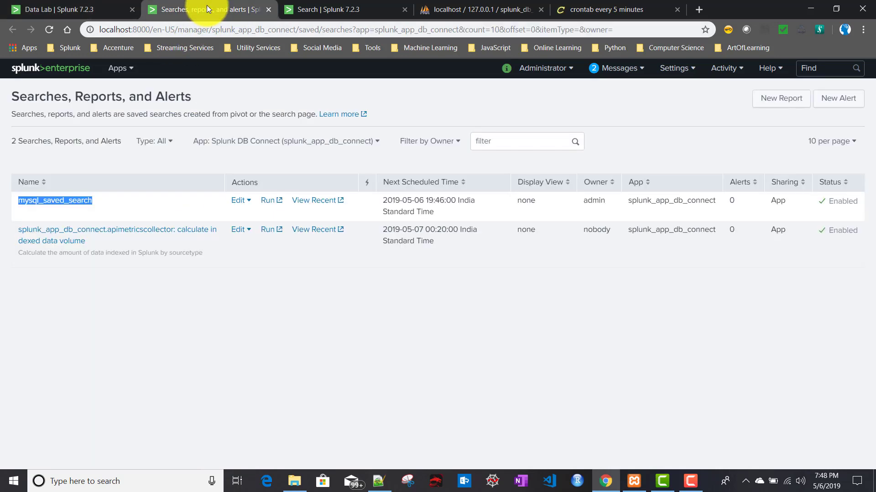
{"action": "left_click", "coordinate": [317, 10]}
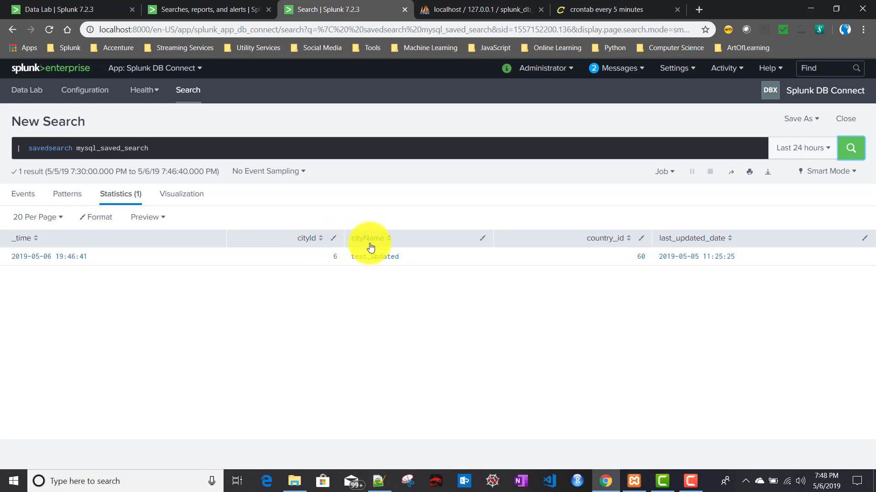
{"action": "left_click", "coordinate": [72, 8]}
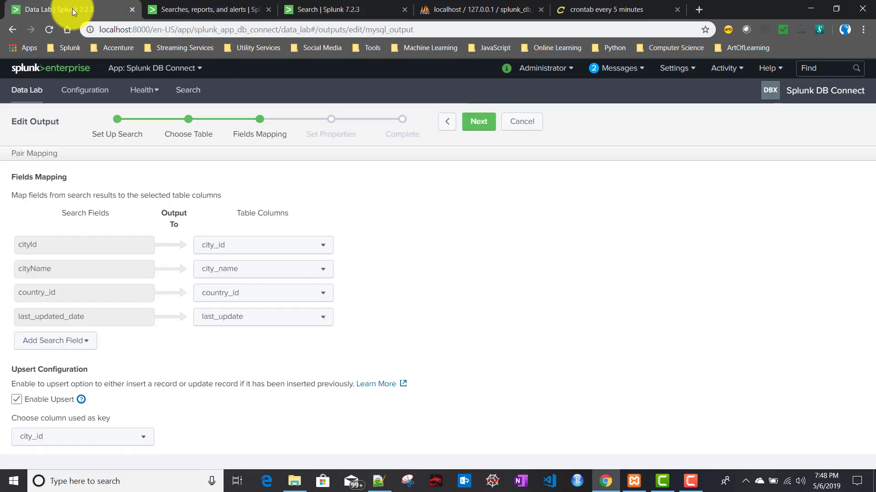
{"action": "left_click", "coordinate": [317, 10]}
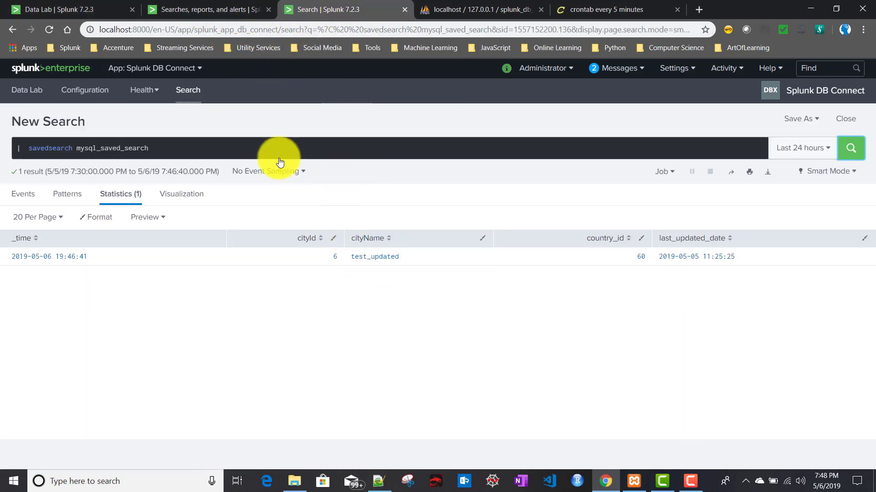
{"action": "left_click", "coordinate": [65, 10]}
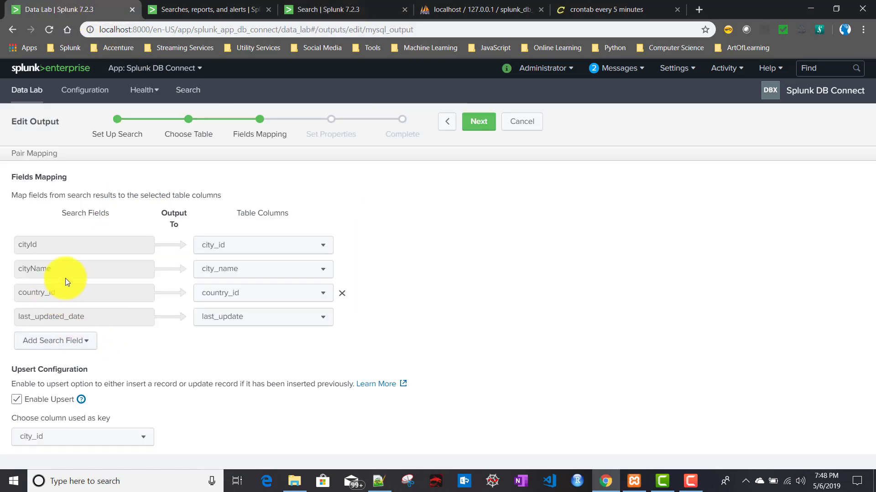
{"action": "left_click", "coordinate": [323, 9]}
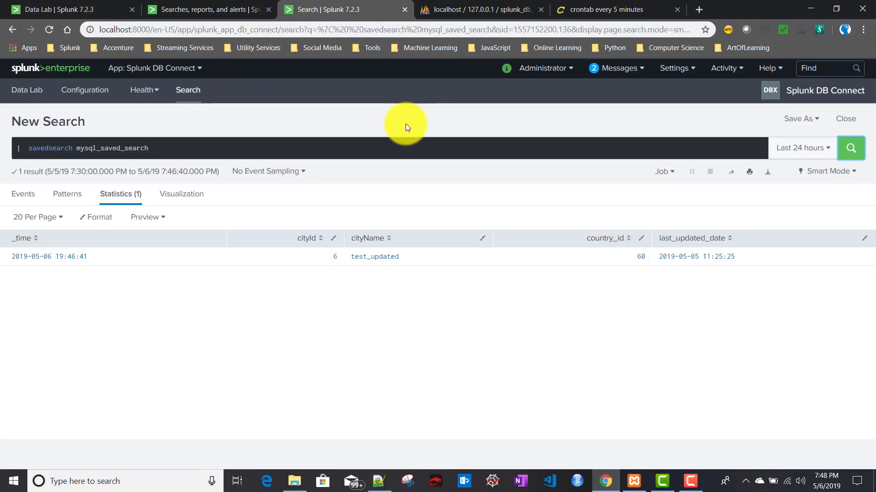
{"action": "left_click", "coordinate": [64, 9]}
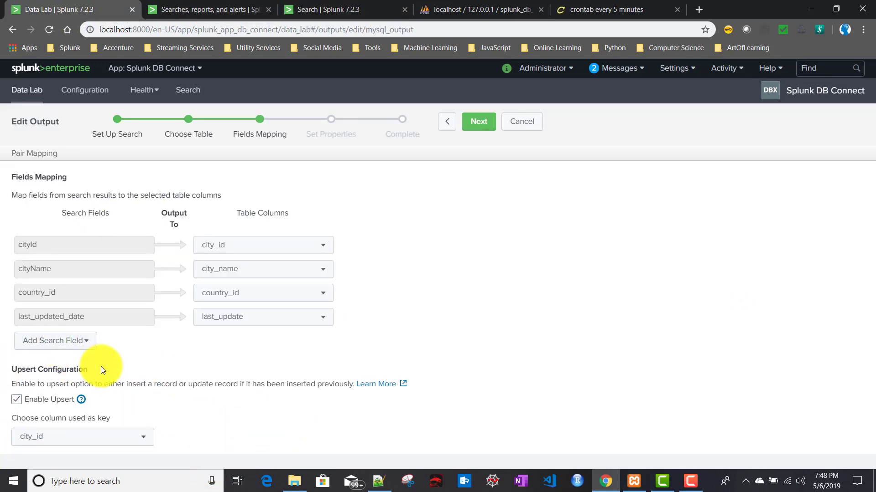
- Accept the fields mapping and properties, finish the mysql_output edit, and return to the outputs list
{"action": "left_click", "coordinate": [478, 127]}
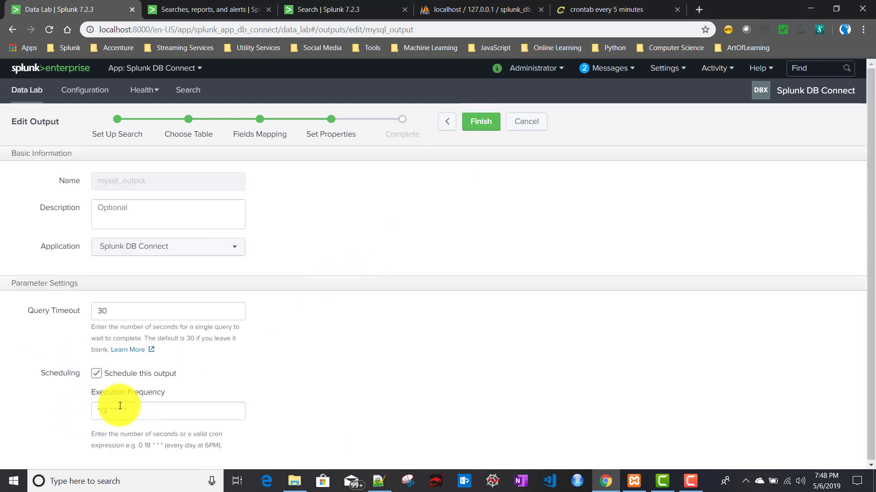
{"action": "left_click", "coordinate": [480, 130]}
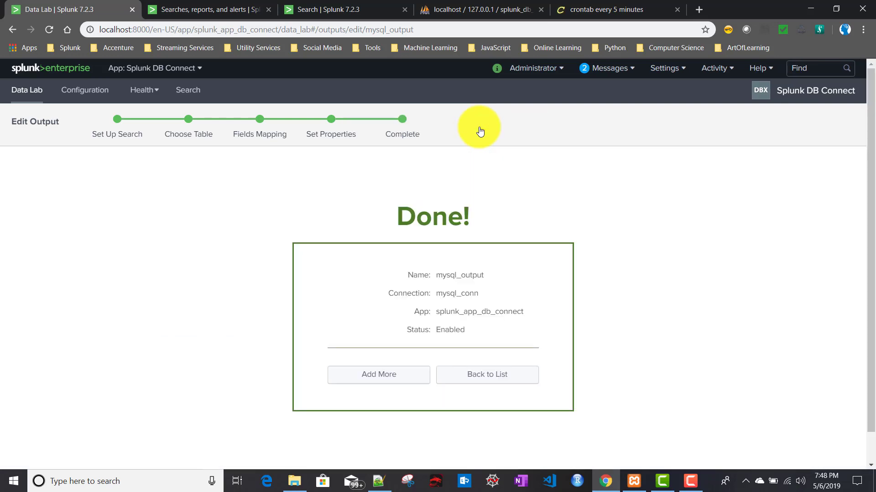
{"action": "left_click", "coordinate": [516, 380]}
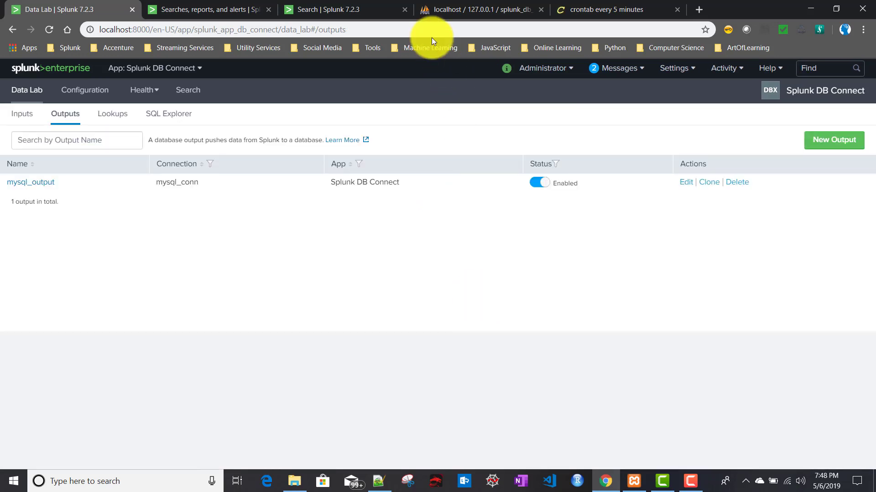
- Switch to phpMyAdmin, reload the city_dtl table, and check the record with city_id 6
{"action": "left_click", "coordinate": [511, 10]}
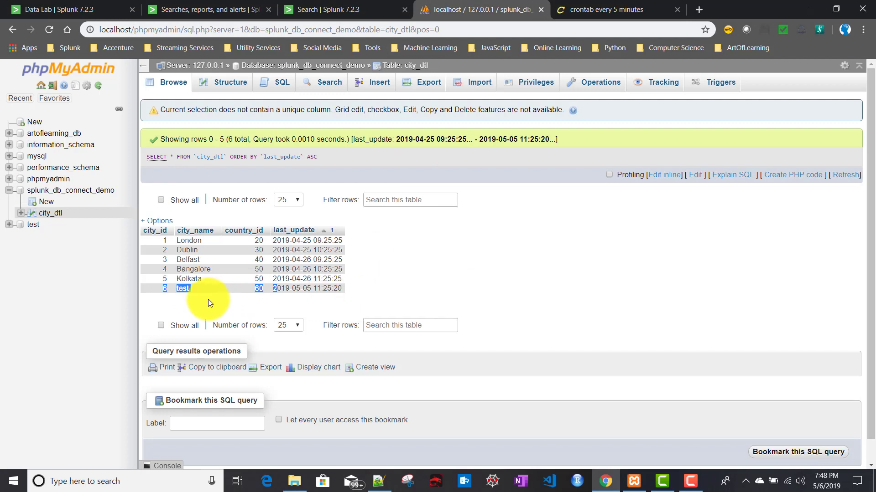
{"action": "left_click", "coordinate": [185, 291]}
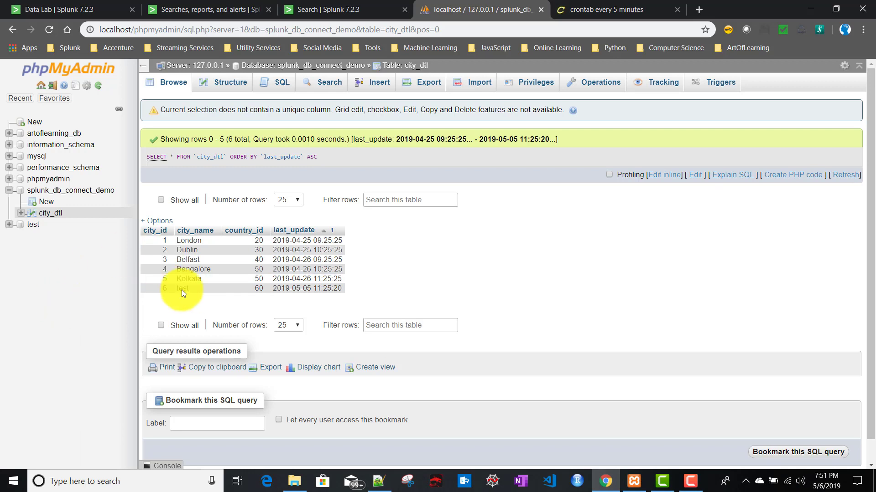
{"action": "left_click", "coordinate": [49, 214]}
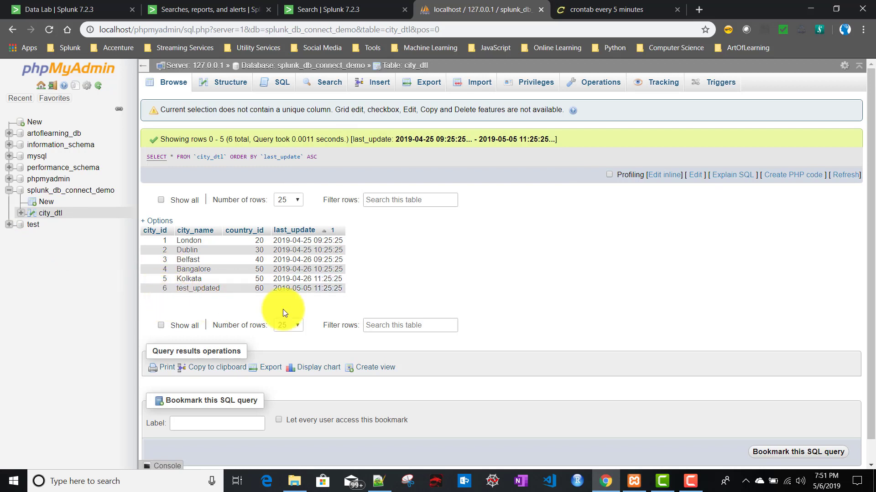
{"action": "double_click", "coordinate": [165, 290]}
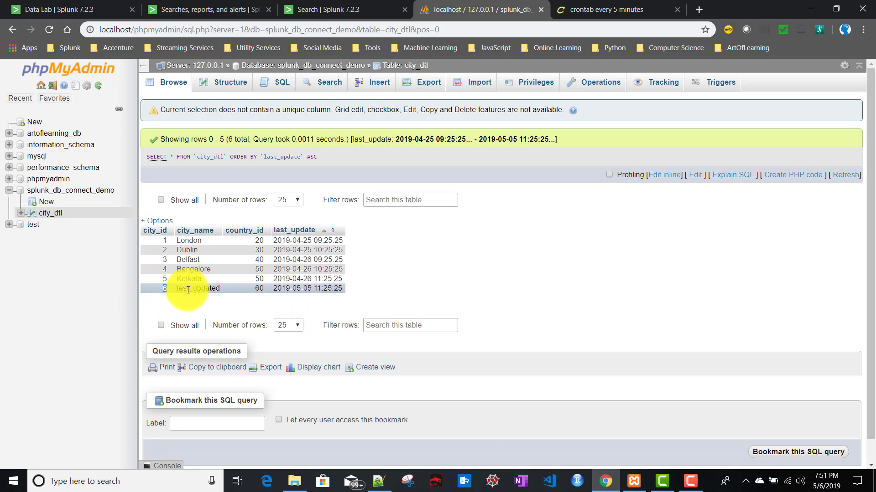
{"action": "left_click", "coordinate": [157, 289]}
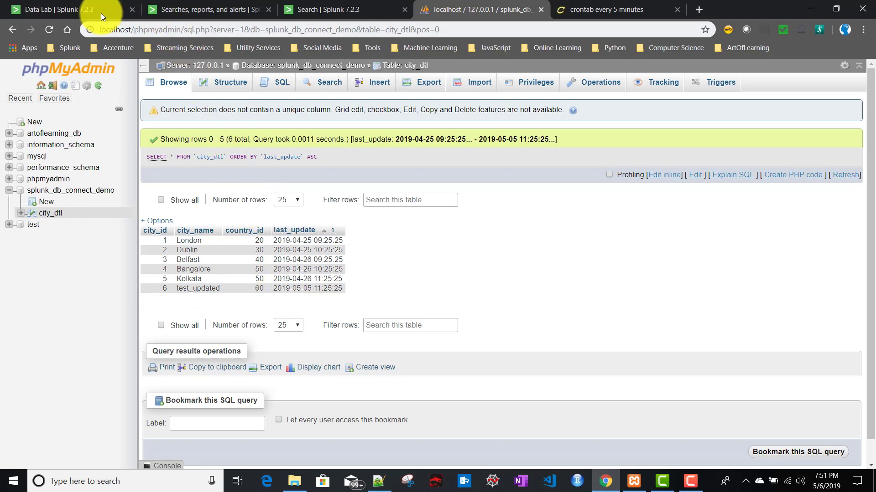
- Start saving the mysql_saved_search search as an alert and add the DBX output alert action as its trigger action
{"action": "left_click", "coordinate": [64, 12]}
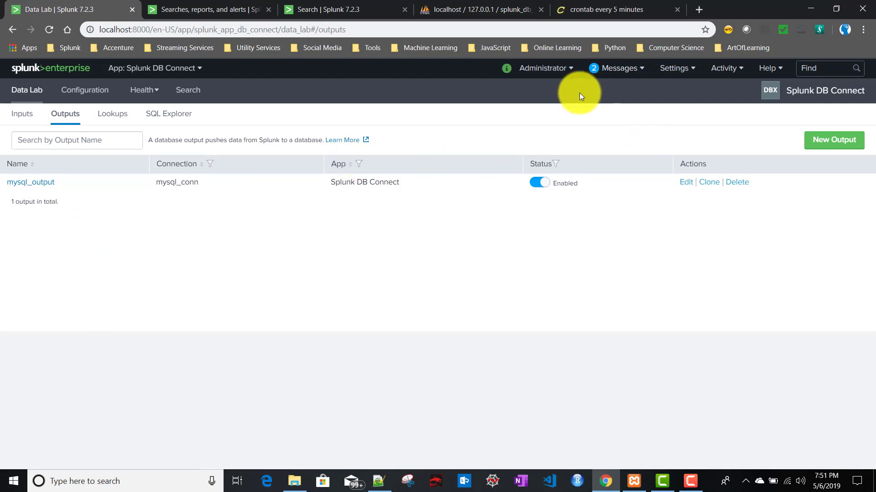
{"action": "left_click", "coordinate": [335, 9]}
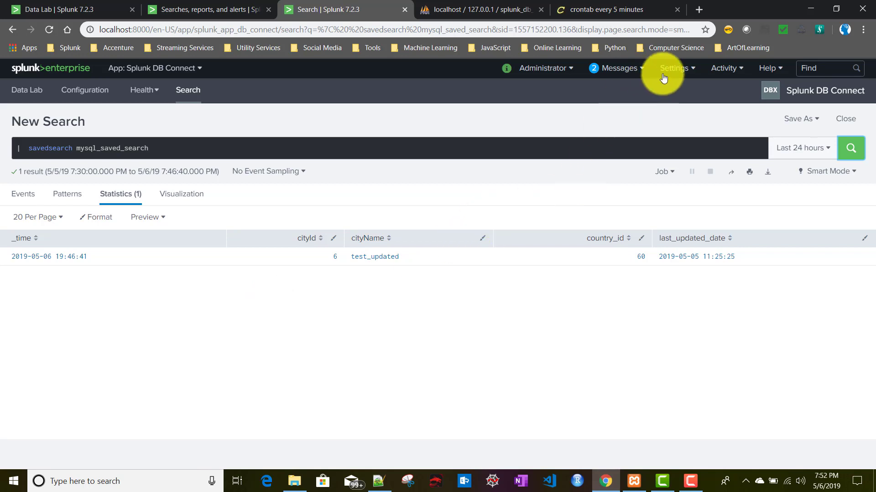
{"action": "left_click", "coordinate": [799, 120]}
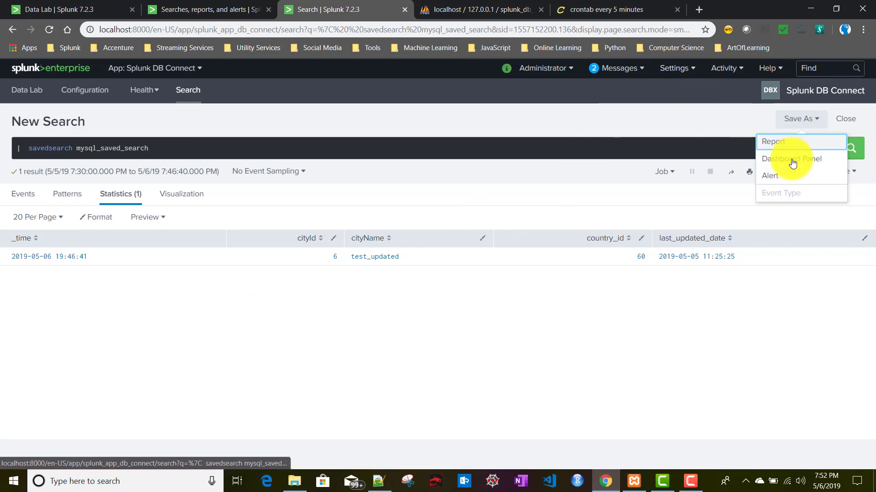
{"action": "left_click", "coordinate": [775, 179]}
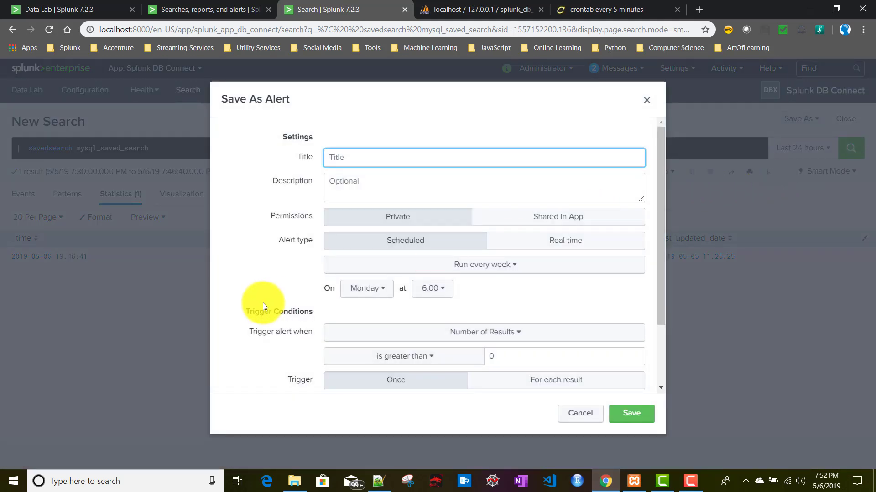
{"action": "scroll", "coordinate": [384, 271], "scroll_direction": "down", "scroll_amount": 3}
{"action": "left_click", "coordinate": [366, 370]}
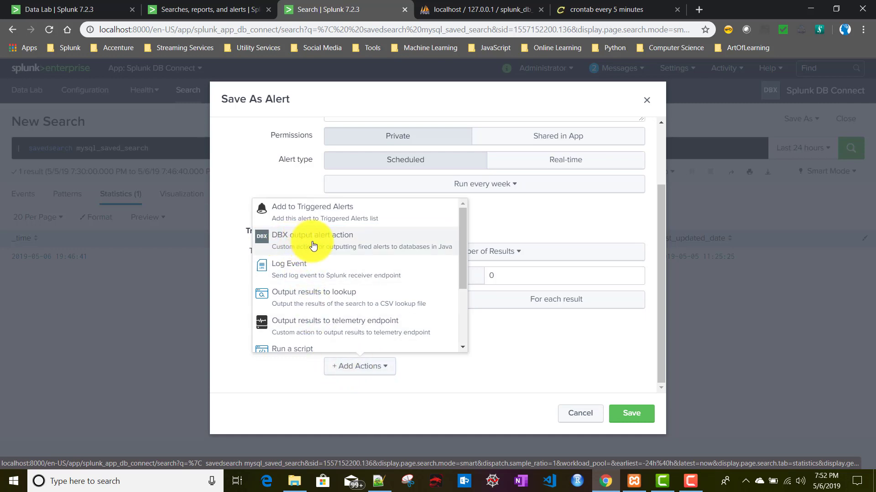
{"action": "left_click", "coordinate": [313, 246]}
{"action": "left_click", "coordinate": [442, 361]}
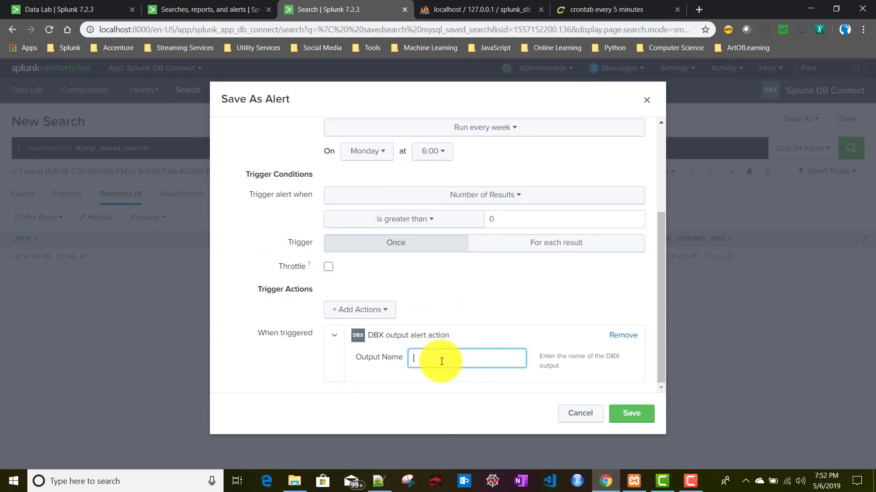
- Look up the database output's name for the alert action, review the other available trigger actions, and close the alert form without saving
{"action": "left_click", "coordinate": [77, 10]}
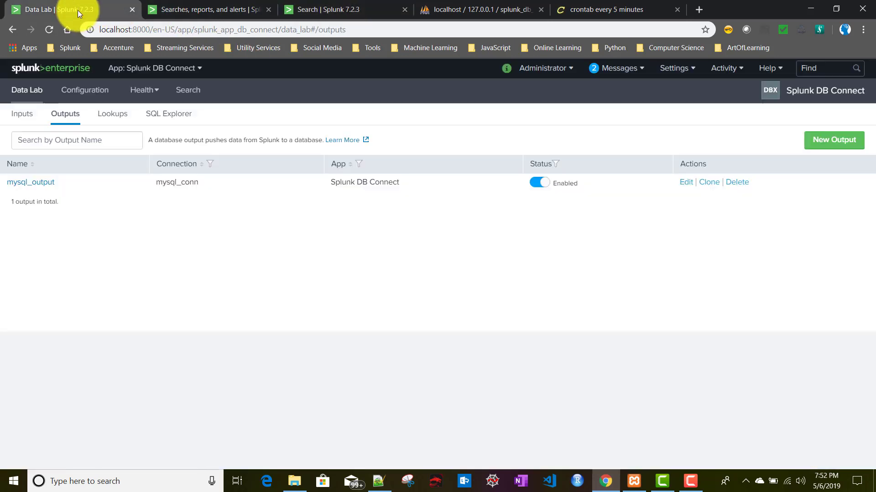
{"action": "left_click_drag", "start_coordinate": [65, 188], "coordinate": [6, 182]}
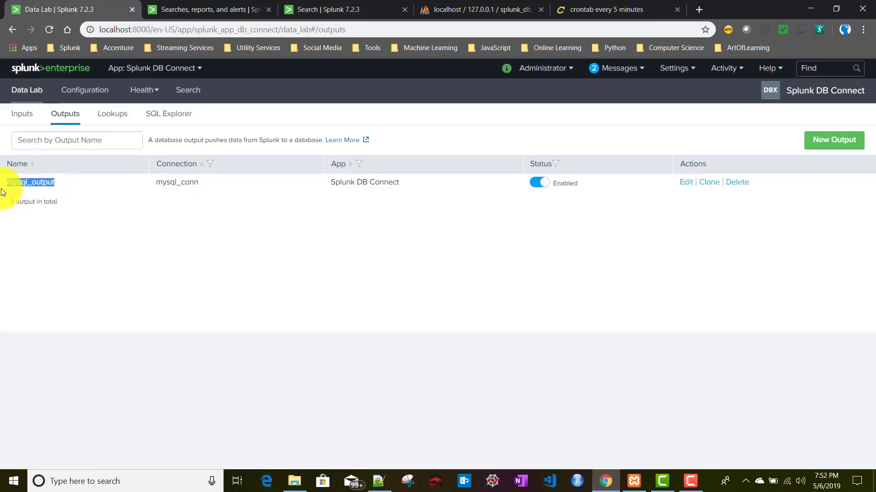
{"action": "left_click", "coordinate": [317, 6]}
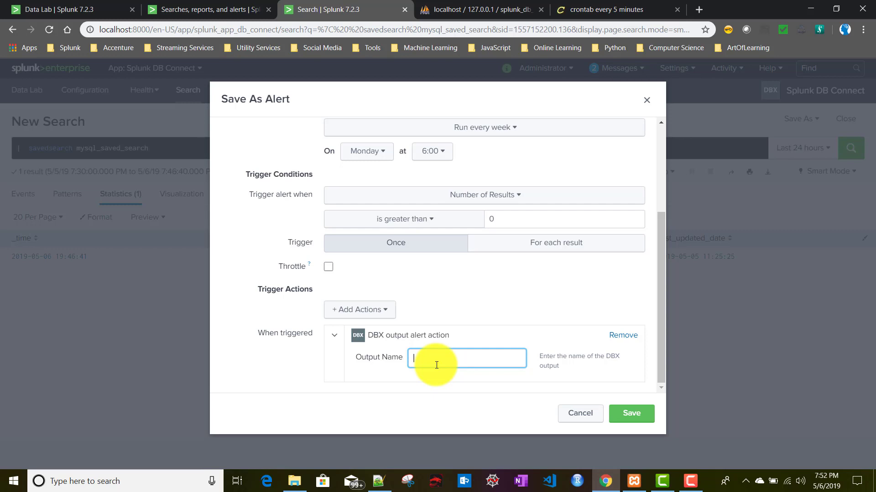
{"action": "left_click", "coordinate": [373, 315]}
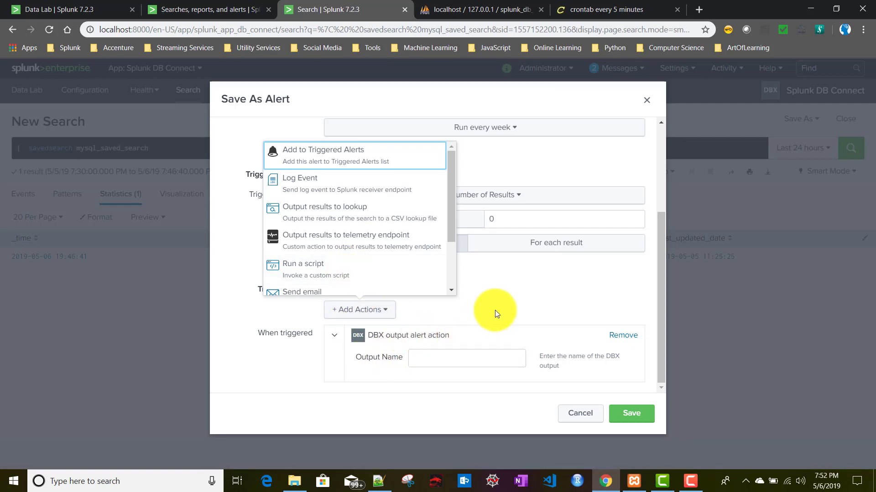
{"action": "left_click", "coordinate": [516, 301]}
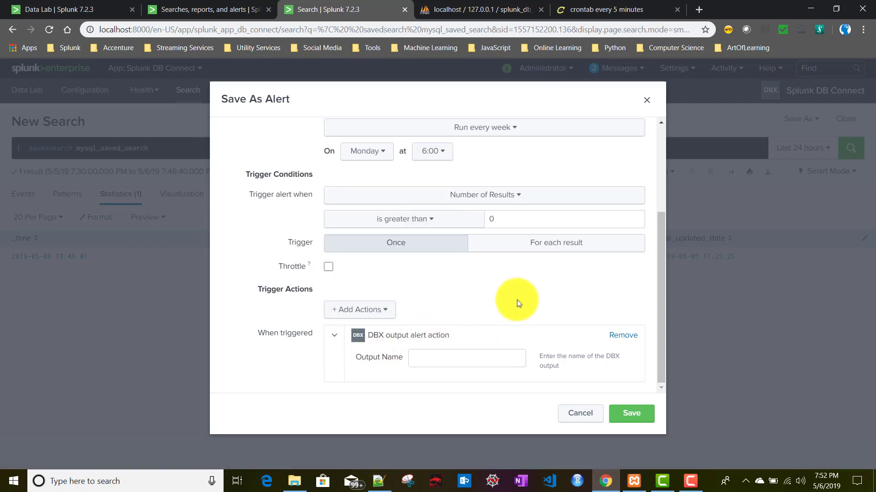
{"action": "left_click", "coordinate": [444, 354]}
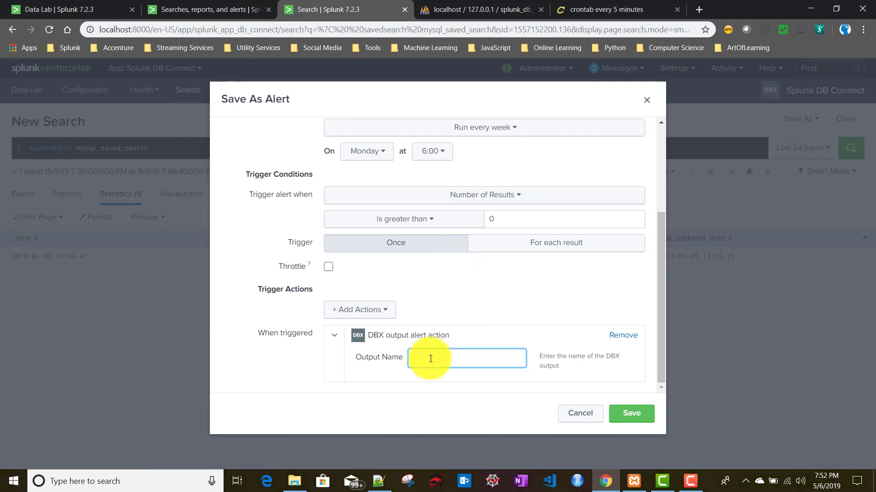
{"action": "left_click", "coordinate": [646, 100]}
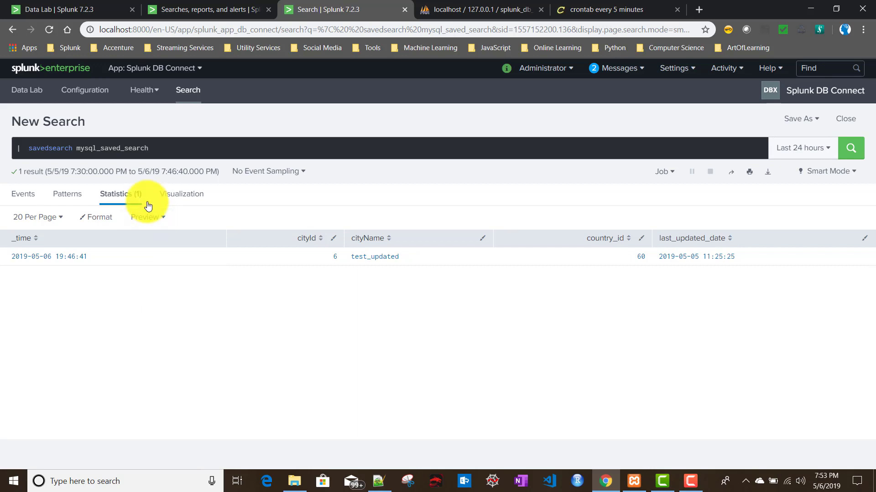
- Open the DB Connect logging configuration and examine the log levels available for the dbxoutput command
{"action": "left_click", "coordinate": [77, 90]}
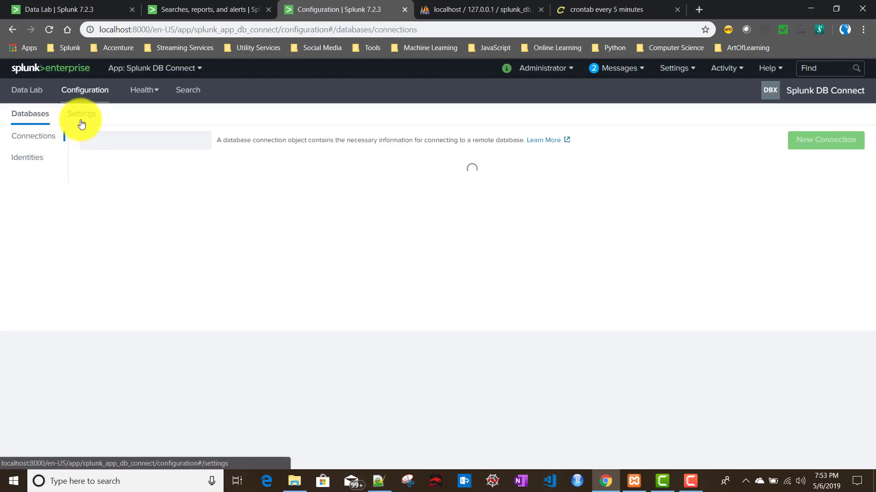
{"action": "left_click", "coordinate": [81, 114]}
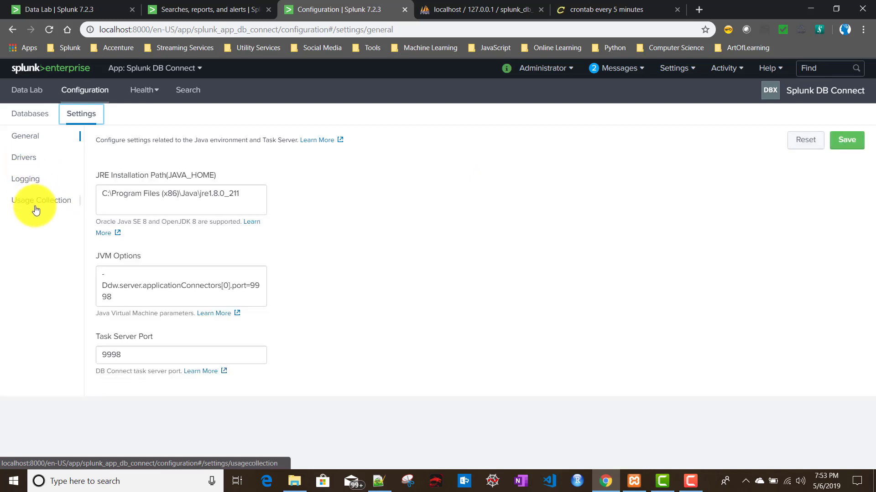
{"action": "left_click", "coordinate": [28, 182]}
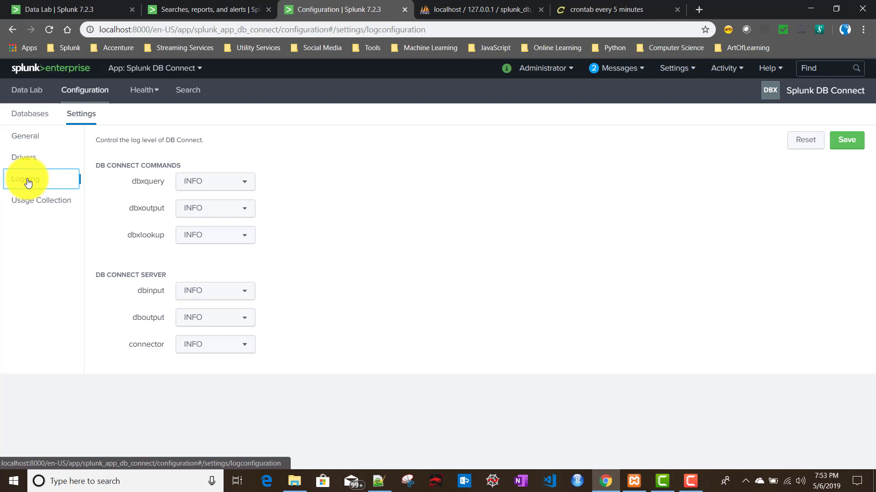
{"action": "double_click", "coordinate": [144, 211]}
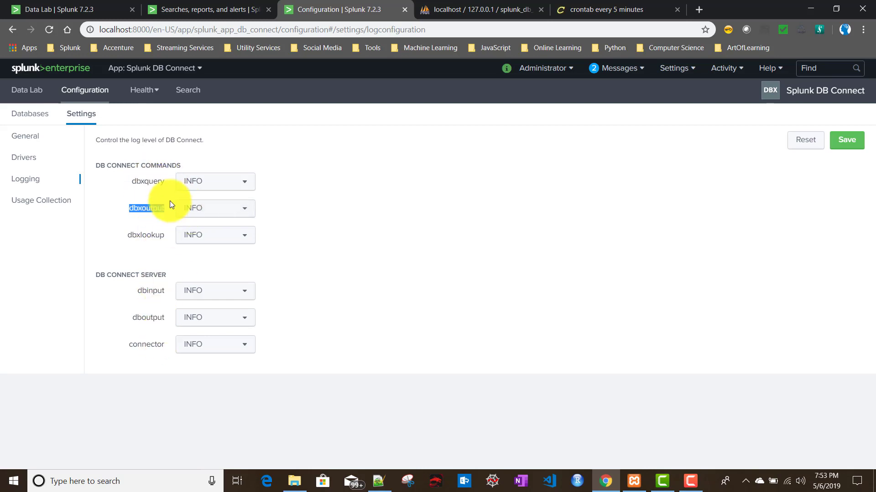
{"action": "left_click", "coordinate": [226, 213]}
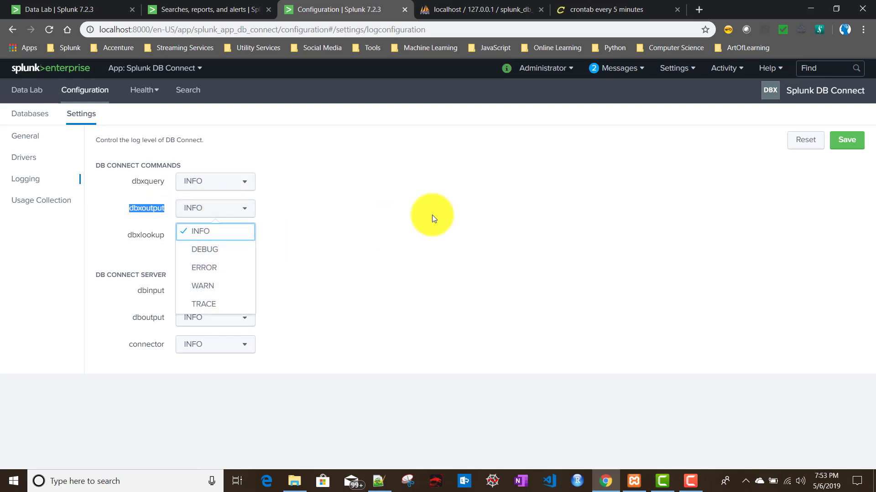
- Search the internal Splunk logs for DB Connect events with the query index=_internal dbx*
{"action": "left_click", "coordinate": [192, 94]}
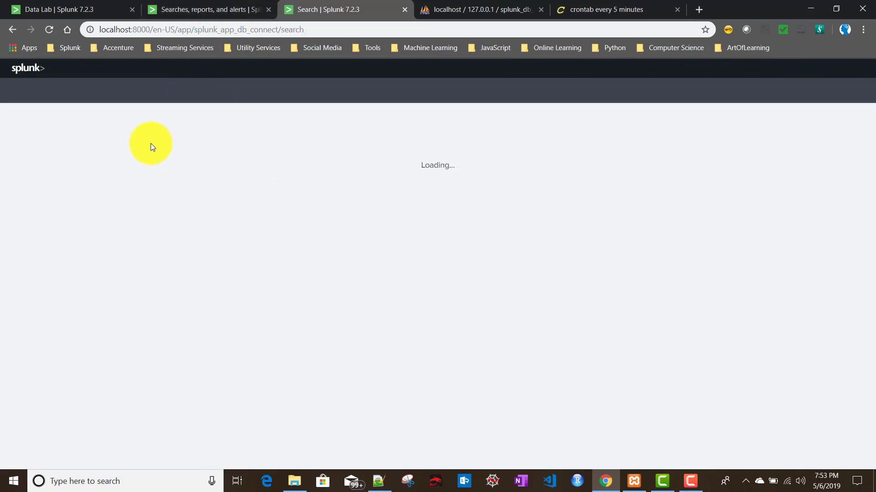
{"action": "type", "text": "ind"}
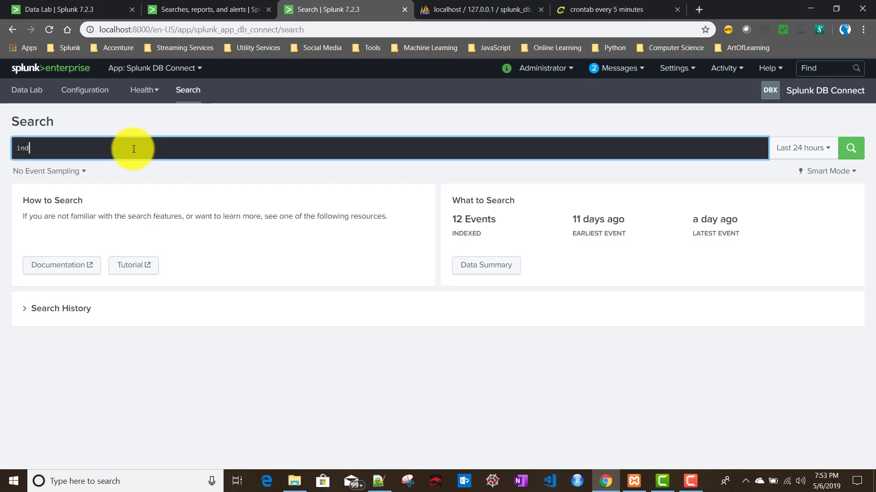
{"action": "type", "text": "ex=_in"}
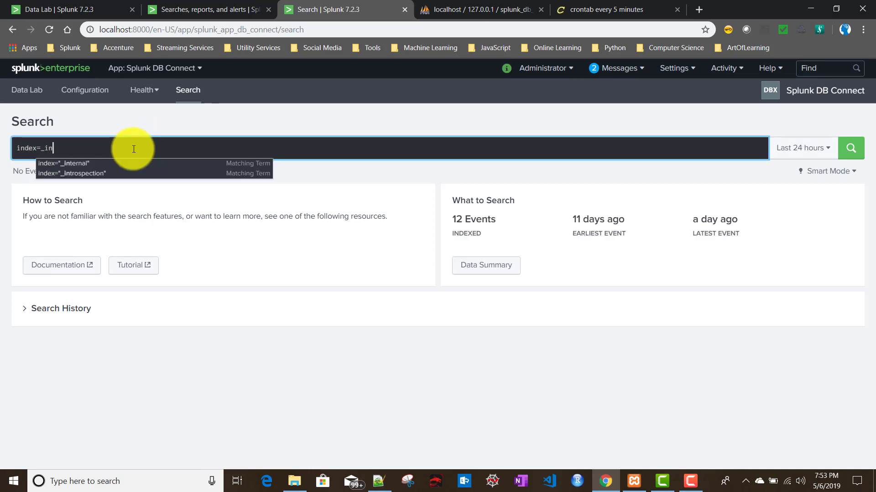
{"action": "type", "text": "ternal dv"}
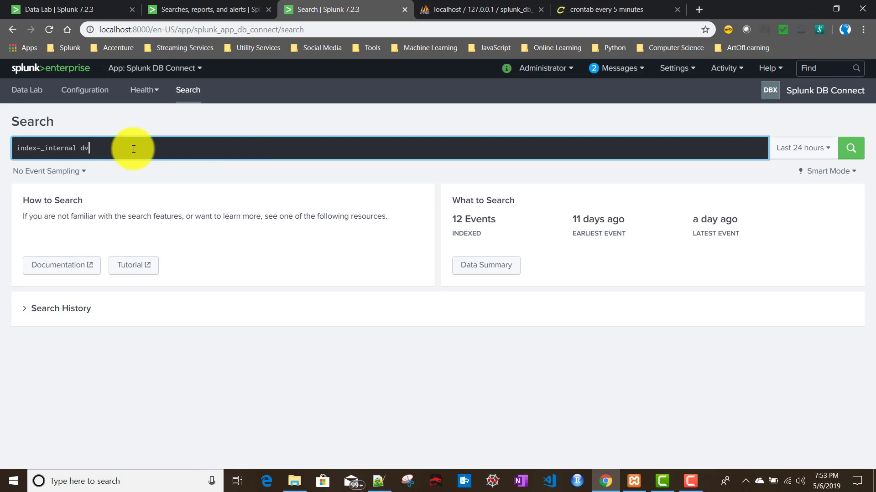
{"action": "key", "text": "BackSpace"}
{"action": "type", "text": "bx*"}
{"action": "key", "text": "Return"}
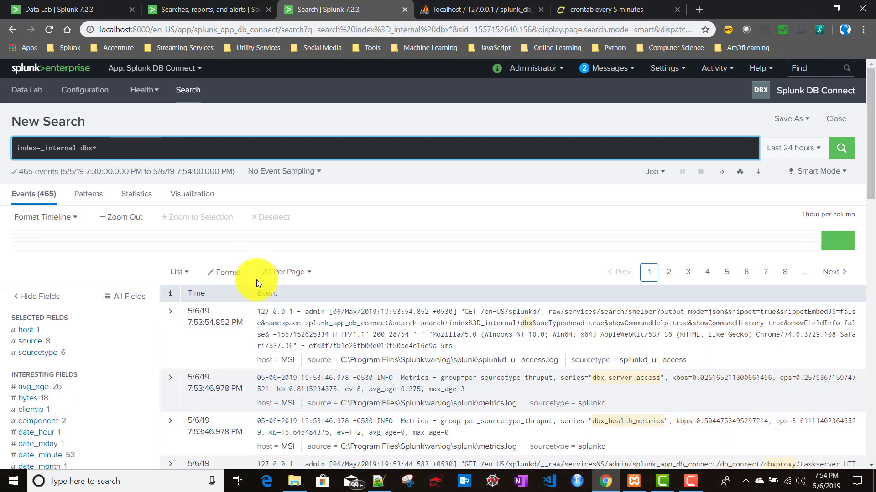
{"action": "left_click", "coordinate": [187, 8]}
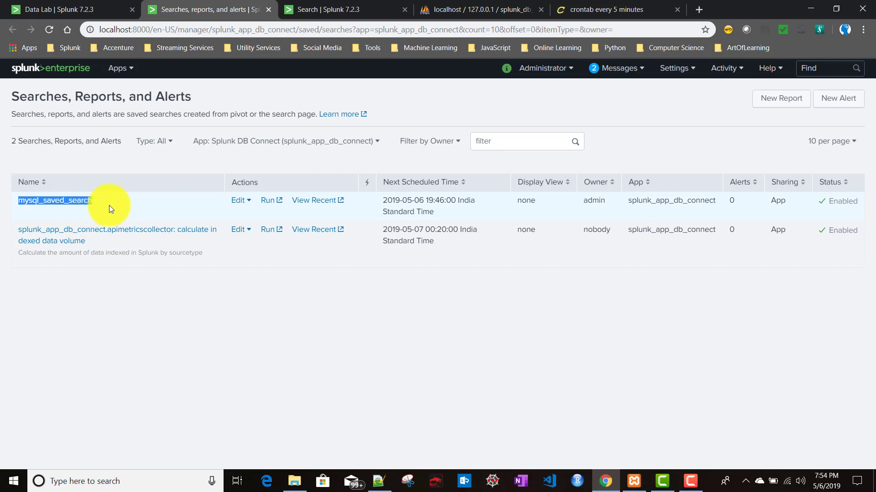
{"action": "left_click", "coordinate": [499, 5]}
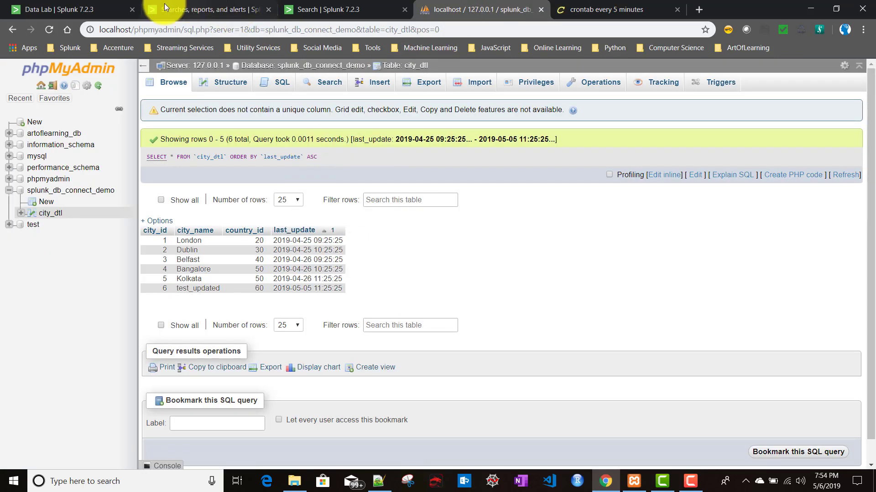
{"action": "left_click", "coordinate": [184, 13]}
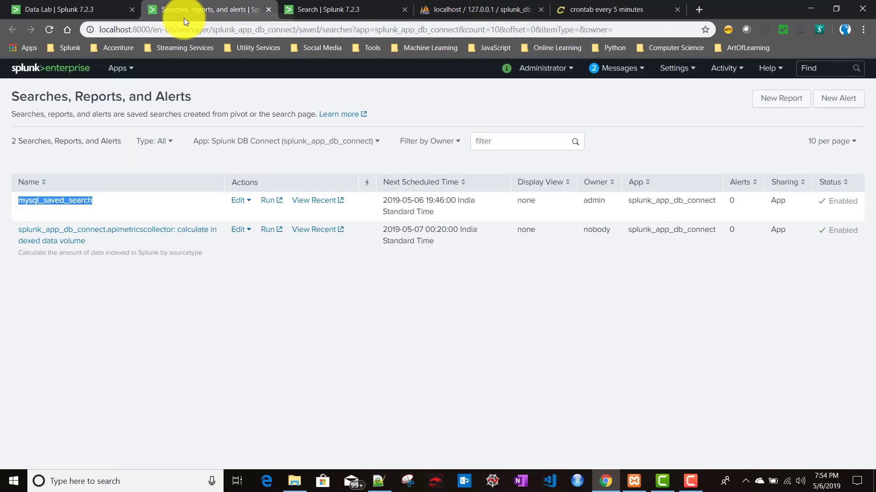
{"action": "left_click", "coordinate": [313, 10]}
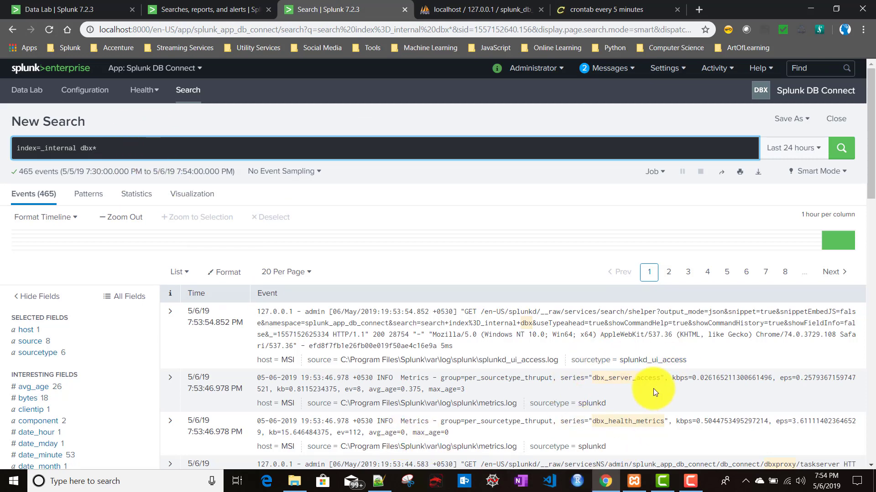
{"action": "left_click", "coordinate": [47, 3]}
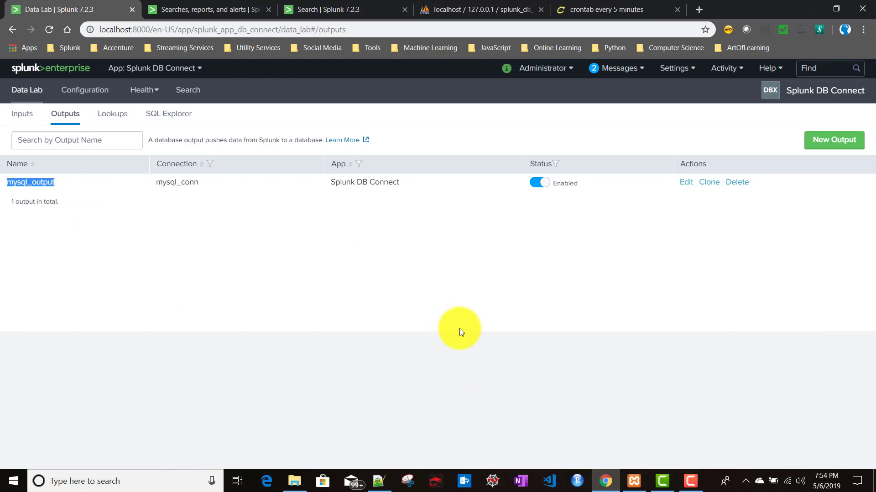